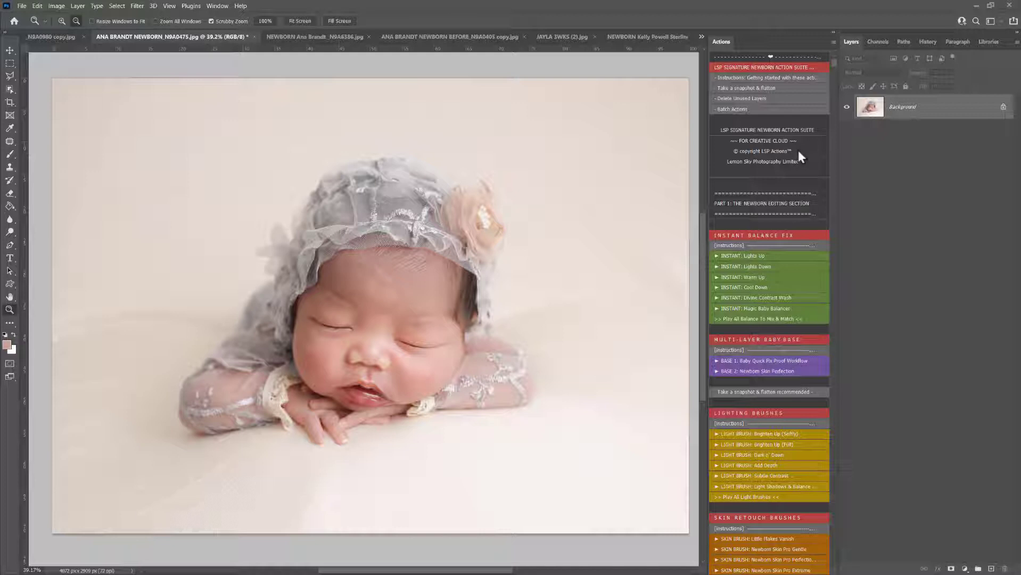
# Find the Blanket Creases Fixer section in the newborn action suite and read its instructions
pyautogui.scroll(-5, 799, 154)
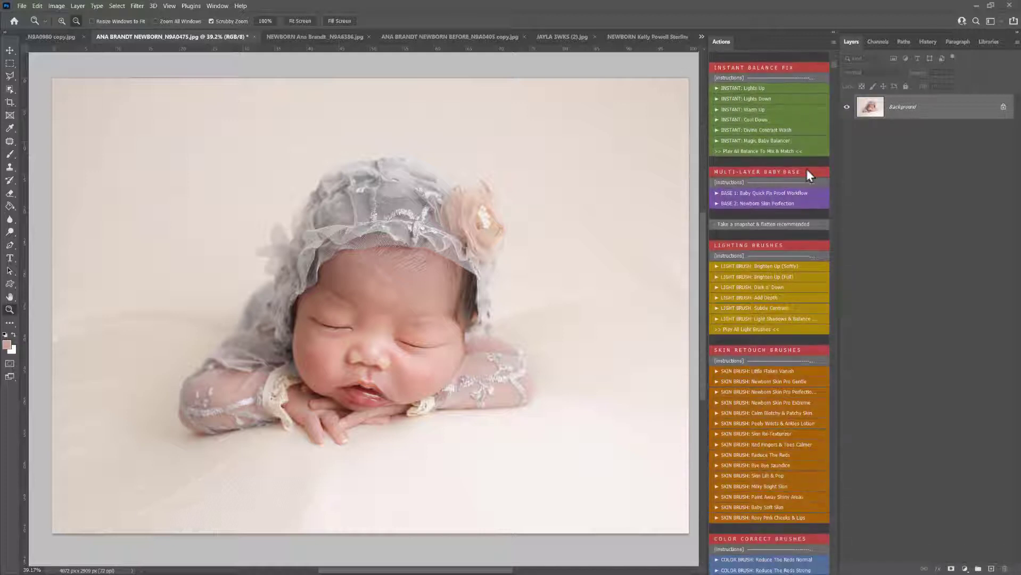
pyautogui.scroll(-8, 807, 170)
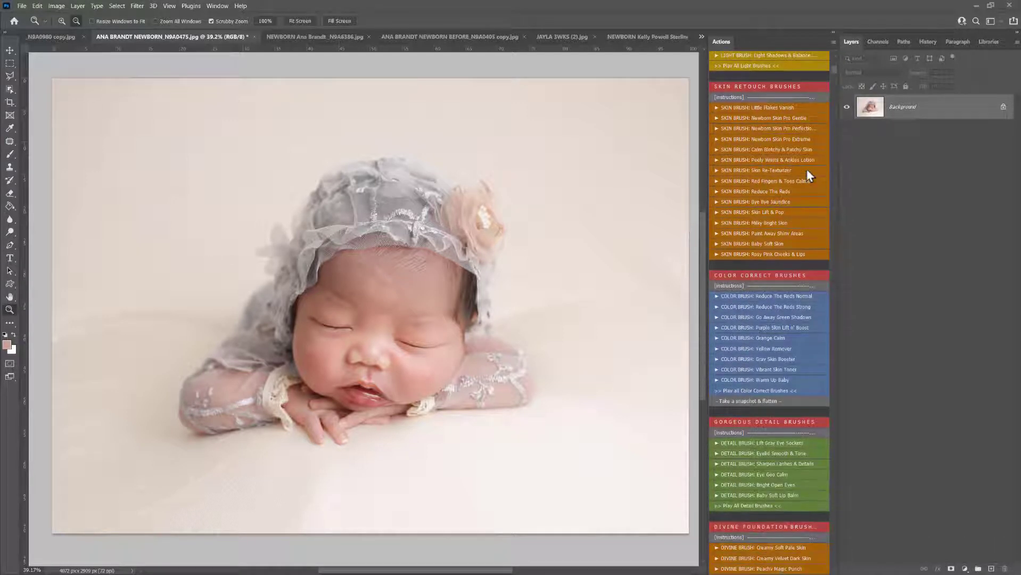
pyautogui.scroll(-4, 807, 169)
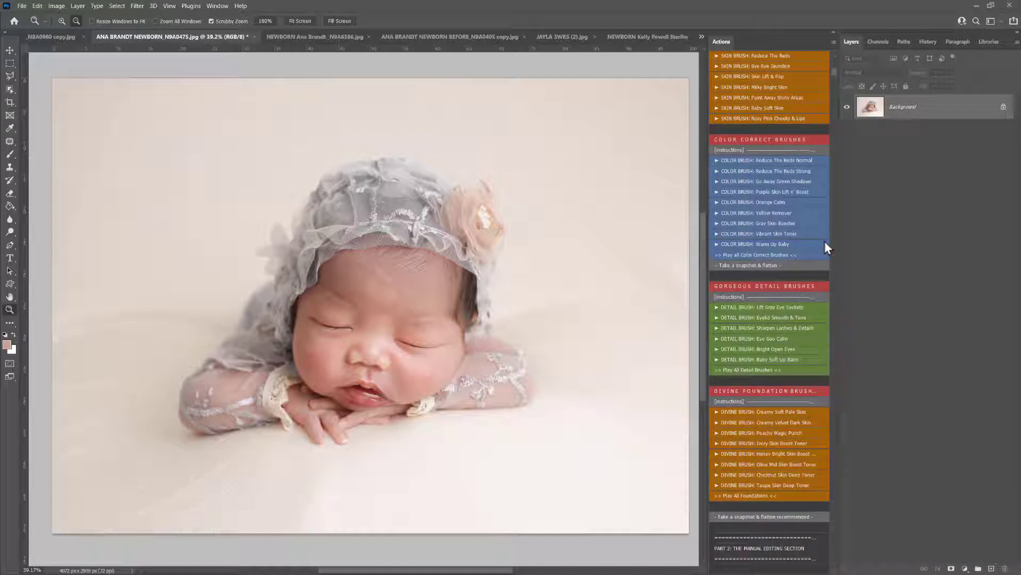
pyautogui.scroll(-5, 808, 287)
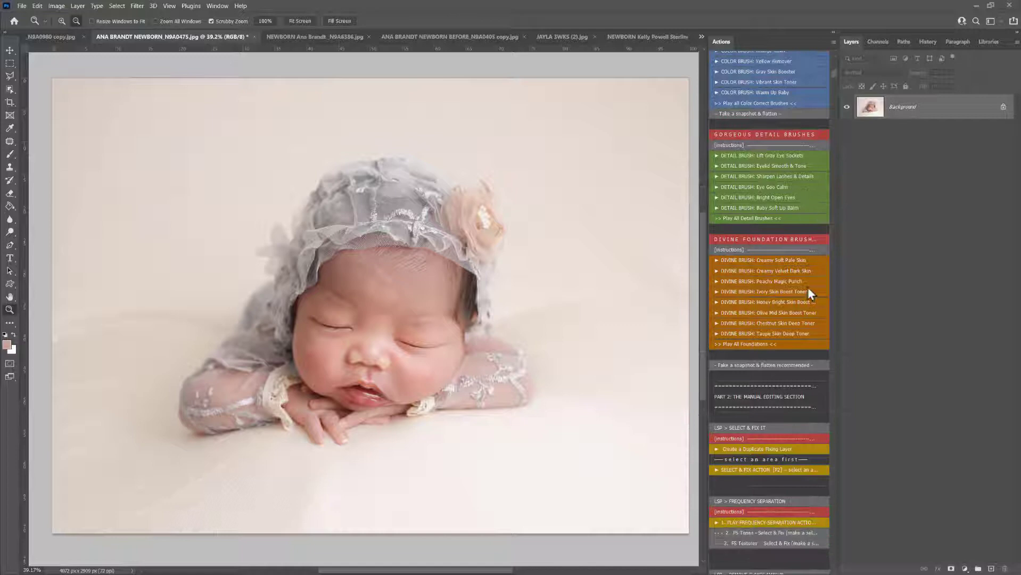
pyautogui.scroll(-8, 807, 291)
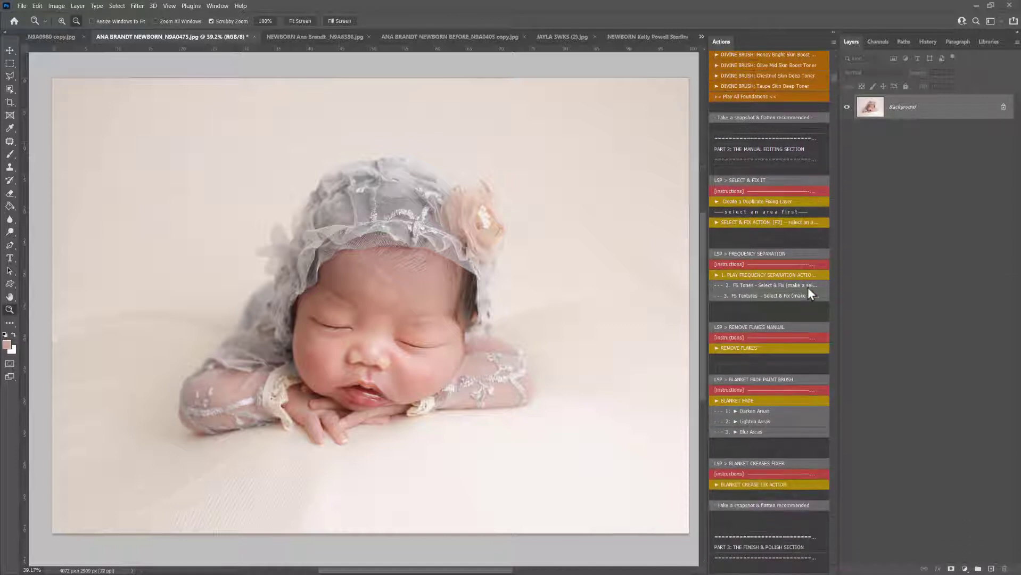
pyautogui.scroll(-5, 808, 287)
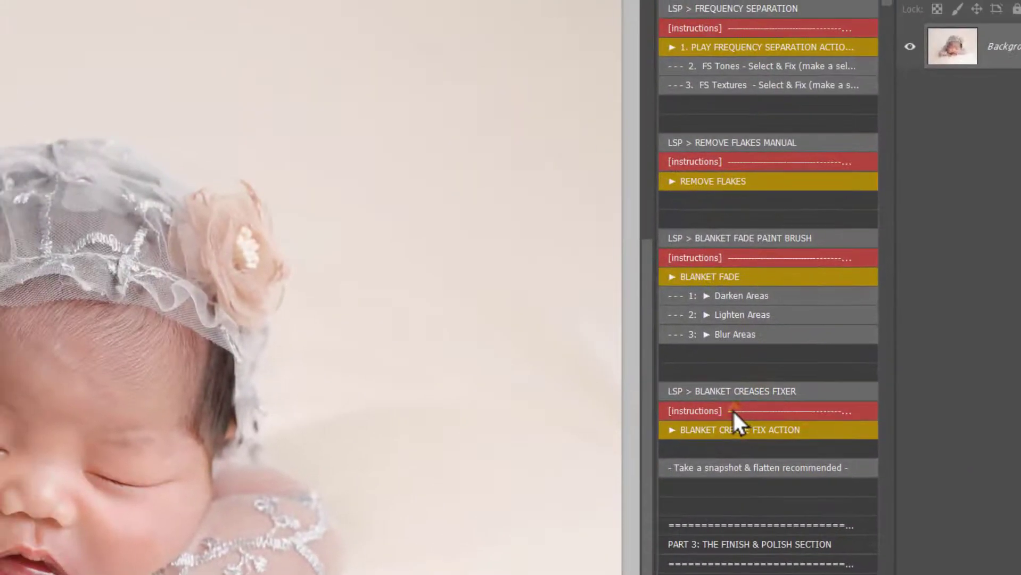
pyautogui.click(525, 321)
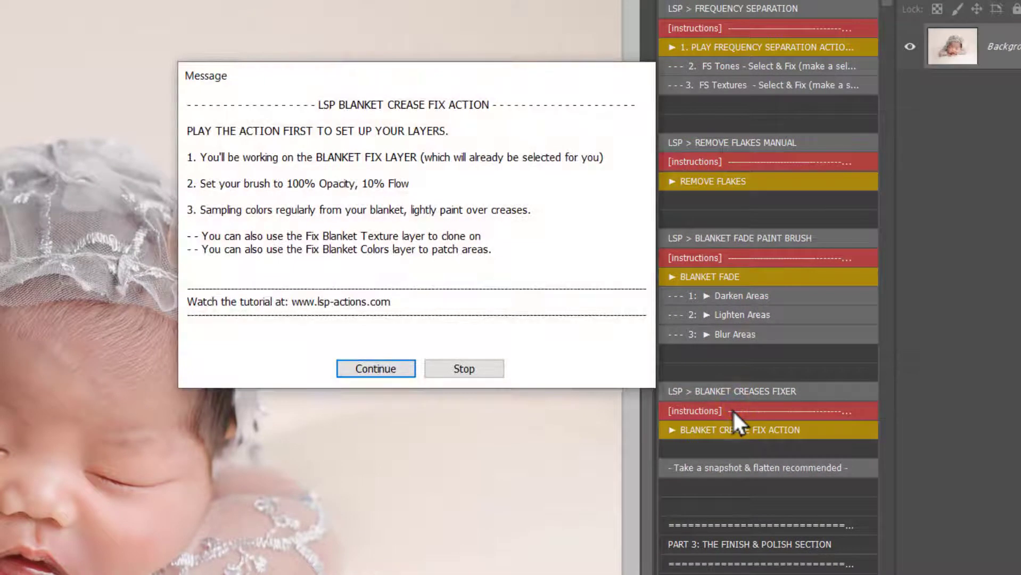
pyautogui.click(464, 369)
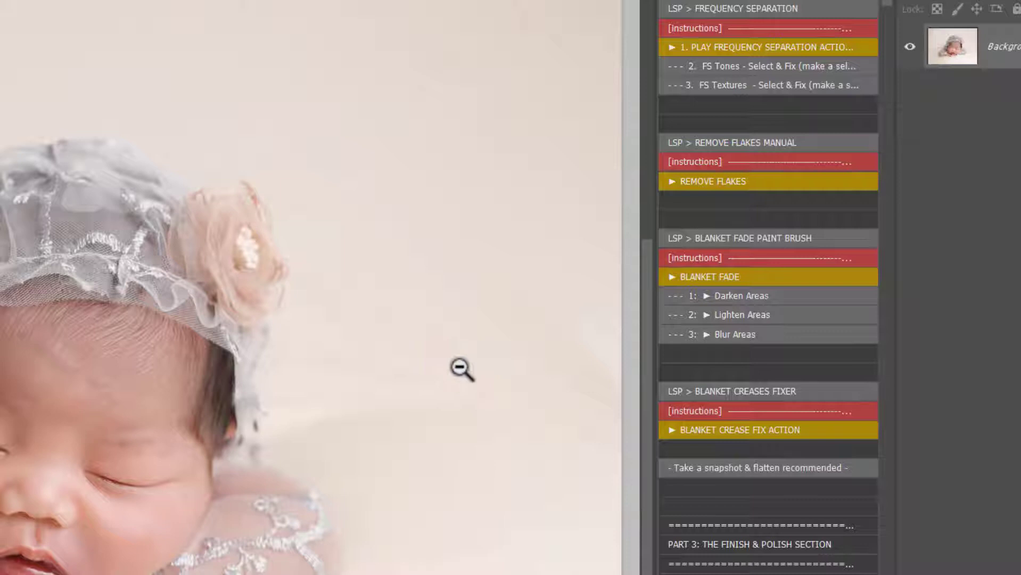
# Run the Blanket Crease Fix action to set up the blanket repair layers and dismiss its message
pyautogui.click(771, 430)
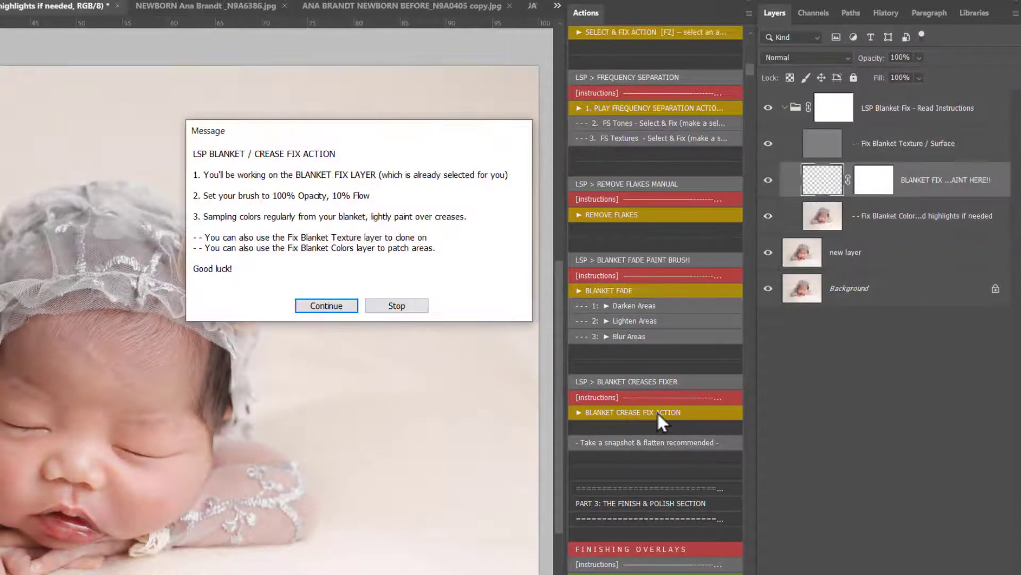
pyautogui.click(395, 311)
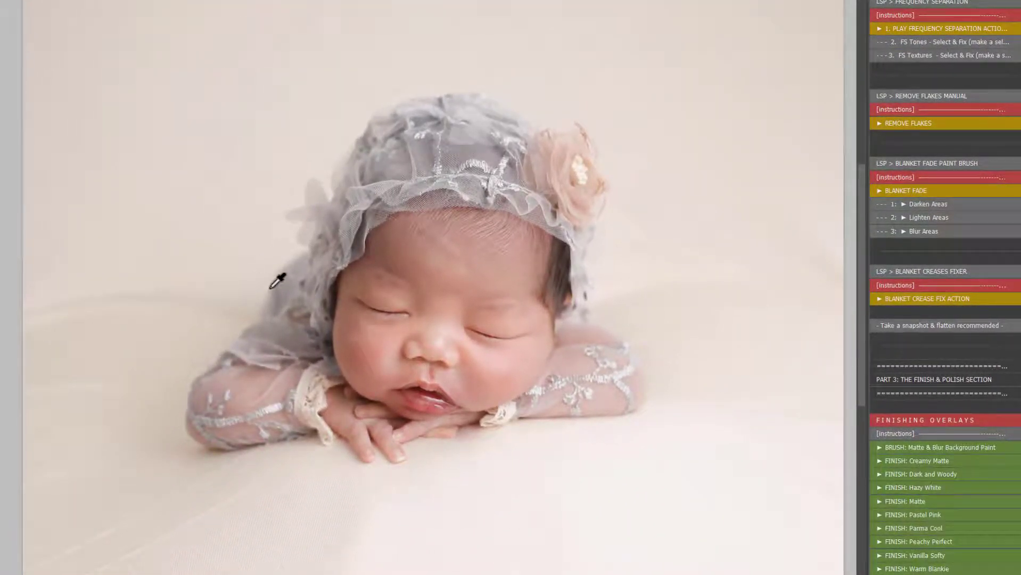
# Paint sampled blanket colour over the crease beside the baby's shoulder, below the bonnet's flower side
pyautogui.click(669, 270)
pyautogui.click(674, 271)
pyautogui.moveTo(670, 273); pyautogui.dragTo(627, 291)
pyautogui.click(623, 292)
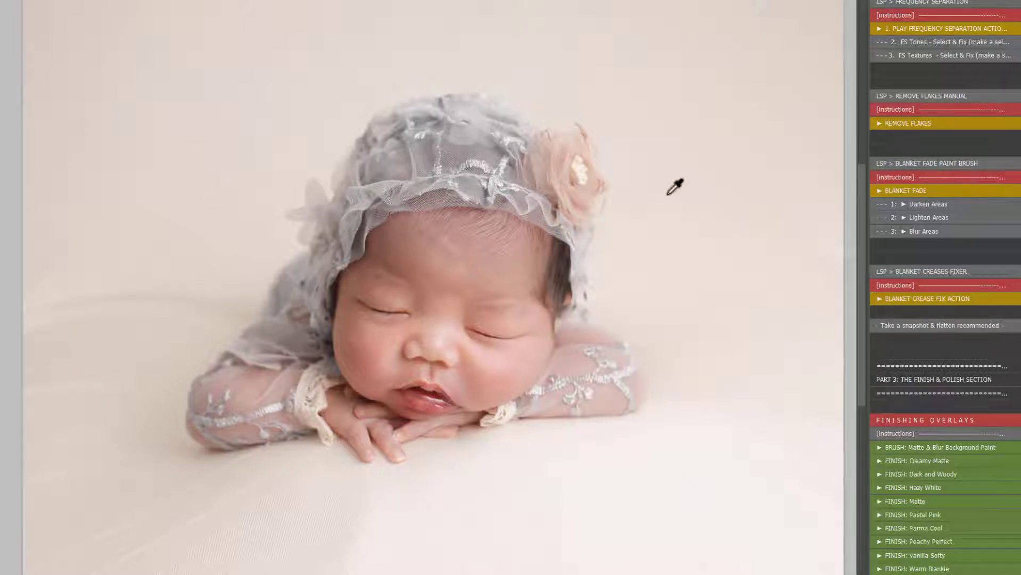
# Sample nearby blanket tones repeatedly and paint over the crease running left from the baby's back
pyautogui.keyDown('alt'); pyautogui.click(243, 294); pyautogui.keyUp('alt')
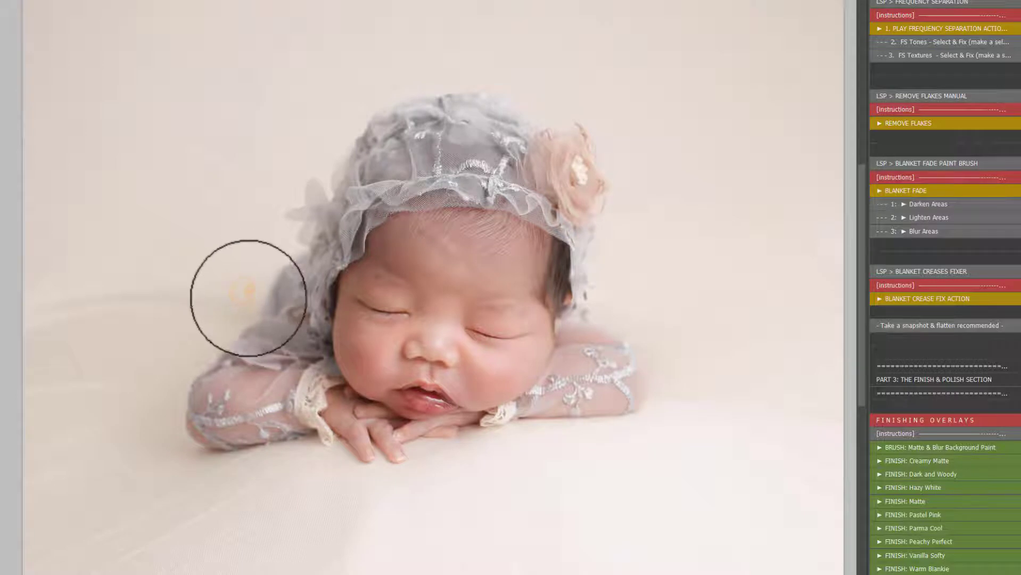
pyautogui.moveTo(238, 327)
pyautogui.mouseDown()
pyautogui.moveTo(242, 303)
pyautogui.moveTo(222, 298)
pyautogui.moveTo(188, 321)
pyautogui.moveTo(218, 335)
pyautogui.moveTo(237, 301)
pyautogui.moveTo(180, 300)
pyautogui.moveTo(207, 311)
pyautogui.mouseUp()
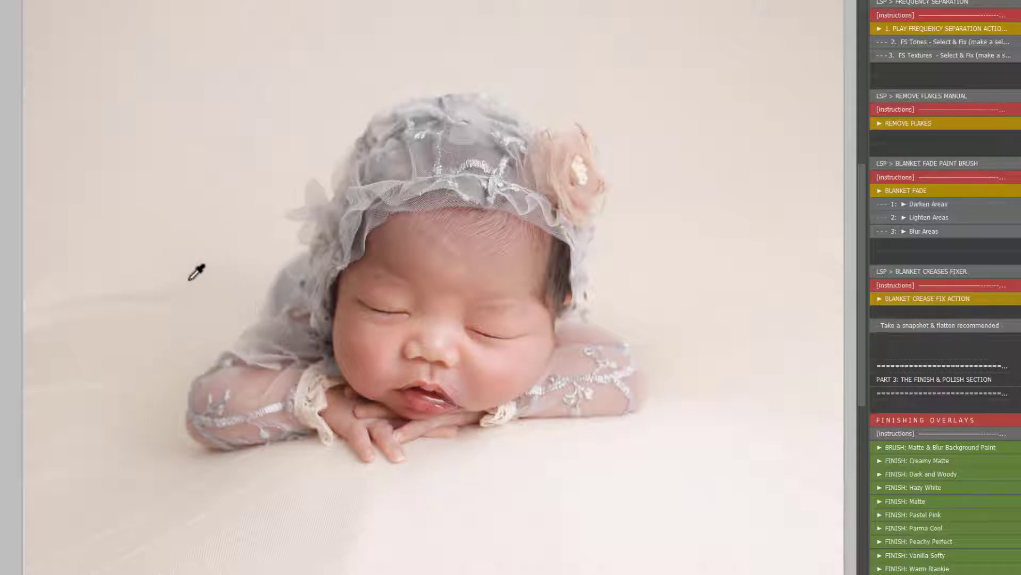
pyautogui.keyDown('alt'); pyautogui.click(198, 292); pyautogui.keyUp('alt')
pyautogui.moveTo(114, 296)
pyautogui.mouseDown()
pyautogui.moveTo(191, 308)
pyautogui.moveTo(39, 330)
pyautogui.moveTo(88, 319)
pyautogui.moveTo(178, 325)
pyautogui.moveTo(11, 330)
pyautogui.moveTo(193, 330)
pyautogui.moveTo(45, 336)
pyautogui.moveTo(224, 317)
pyautogui.moveTo(31, 335)
pyautogui.moveTo(156, 316)
pyautogui.moveTo(209, 320)
pyautogui.moveTo(101, 308)
pyautogui.moveTo(53, 332)
pyautogui.moveTo(214, 312)
pyautogui.moveTo(61, 335)
pyautogui.moveTo(106, 297)
pyautogui.moveTo(224, 304)
pyautogui.moveTo(169, 287)
pyautogui.moveTo(36, 327)
pyautogui.moveTo(69, 298)
pyautogui.moveTo(233, 297)
pyautogui.moveTo(85, 296)
pyautogui.mouseUp()
pyautogui.keyDown('alt'); pyautogui.click(107, 275); pyautogui.keyUp('alt')
# Enlarge the soft brush to 511 px and blend sampled tones across the backdrop and blanket left of the baby
pyautogui.rightClick(155, 280)
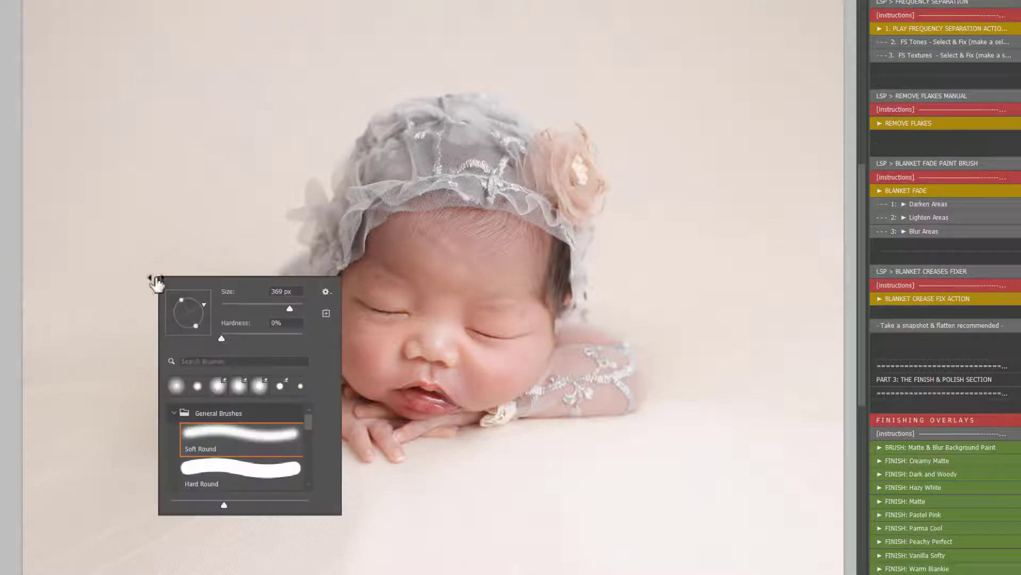
pyautogui.click(295, 308)
pyautogui.moveTo(211, 249)
pyautogui.mouseDown()
pyautogui.moveTo(190, 271)
pyautogui.moveTo(237, 230)
pyautogui.moveTo(81, 219)
pyautogui.mouseUp()
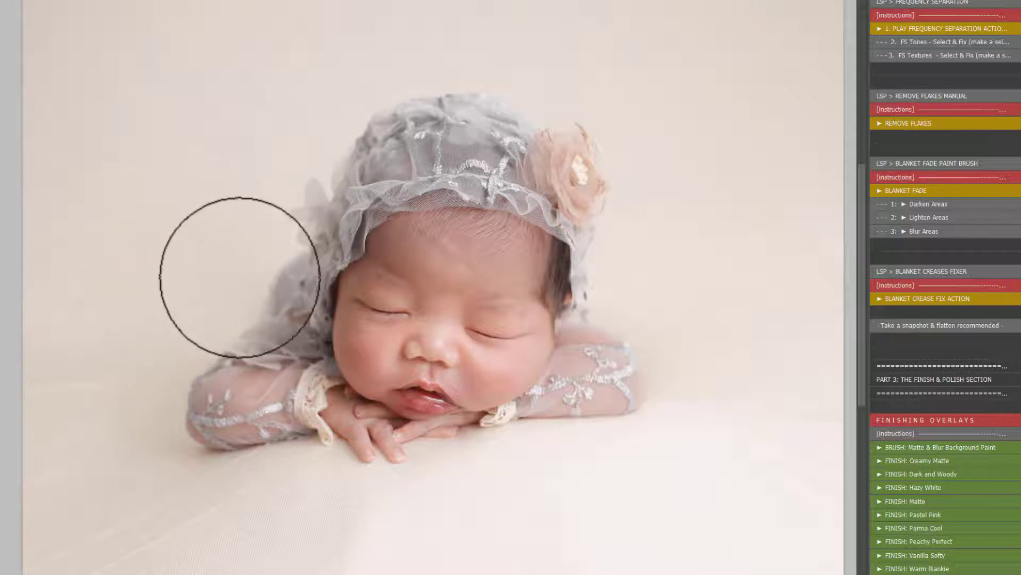
pyautogui.keyDown('alt'); pyautogui.click(125, 402); pyautogui.keyUp('alt')
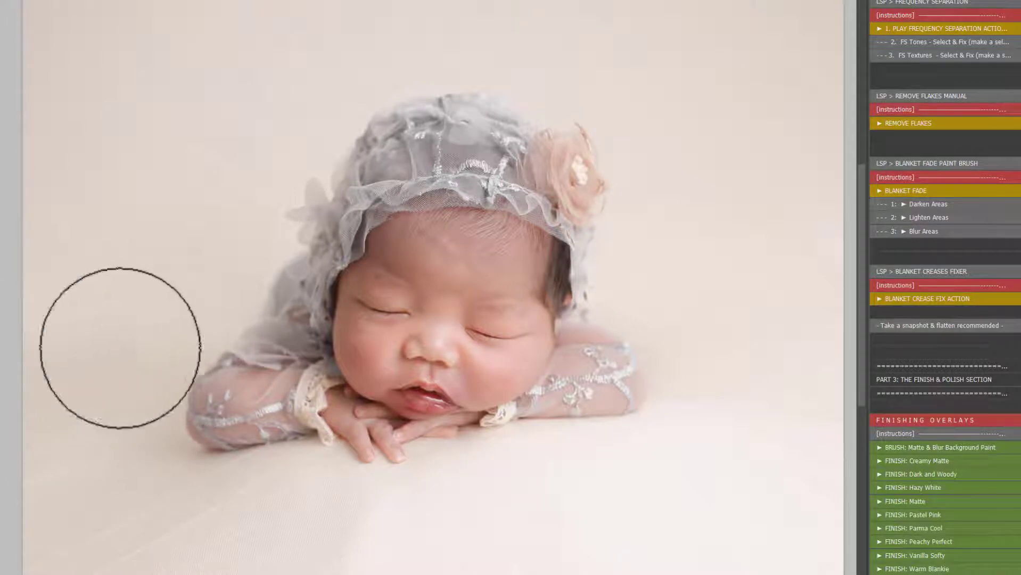
pyautogui.keyDown('alt'); pyautogui.click(245, 257); pyautogui.keyUp('alt')
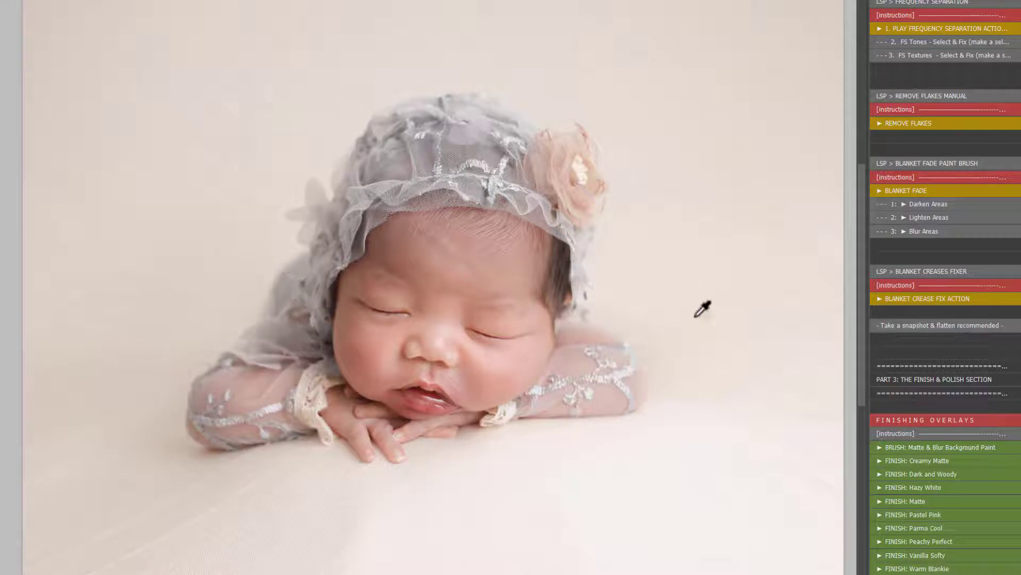
# Smooth the blanket creases and uneven backdrop right of the baby by painting with regularly resampled colours
pyautogui.keyDown('alt'); pyautogui.click(752, 382); pyautogui.keyUp('alt')
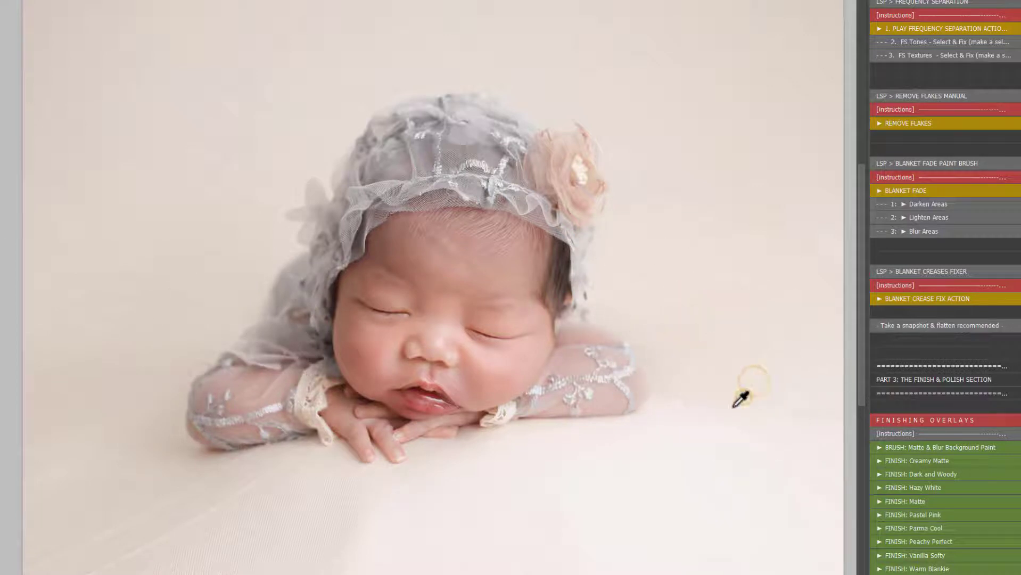
pyautogui.keyDown('alt'); pyautogui.click(723, 415); pyautogui.keyUp('alt')
pyautogui.moveTo(684, 406)
pyautogui.mouseDown()
pyautogui.moveTo(848, 438)
pyautogui.moveTo(720, 423)
pyautogui.moveTo(835, 440)
pyautogui.moveTo(691, 392)
pyautogui.mouseUp()
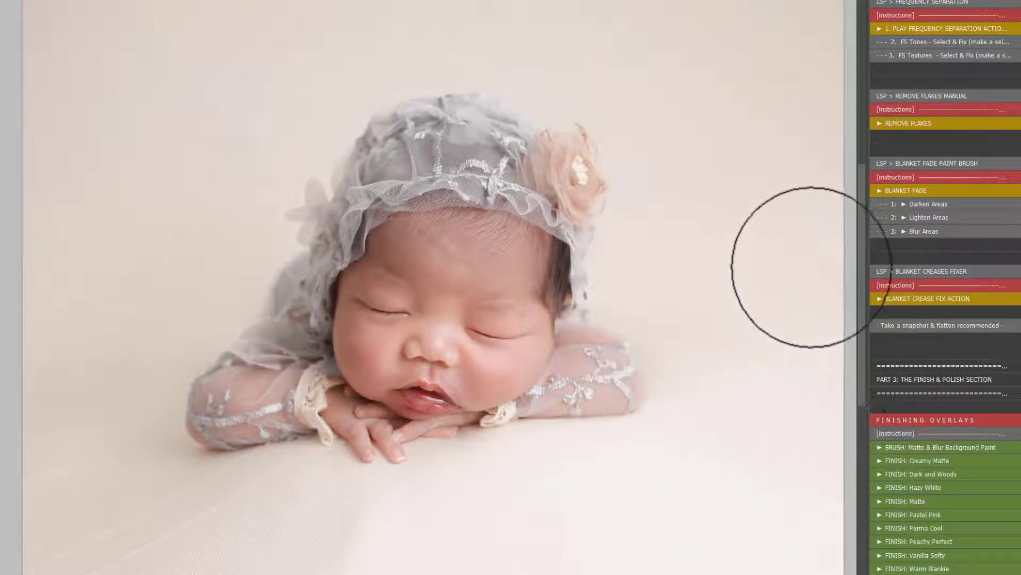
pyautogui.keyDown('alt'); pyautogui.click(763, 116); pyautogui.keyUp('alt')
pyautogui.moveTo(760, 74); pyautogui.dragTo(870, 158)
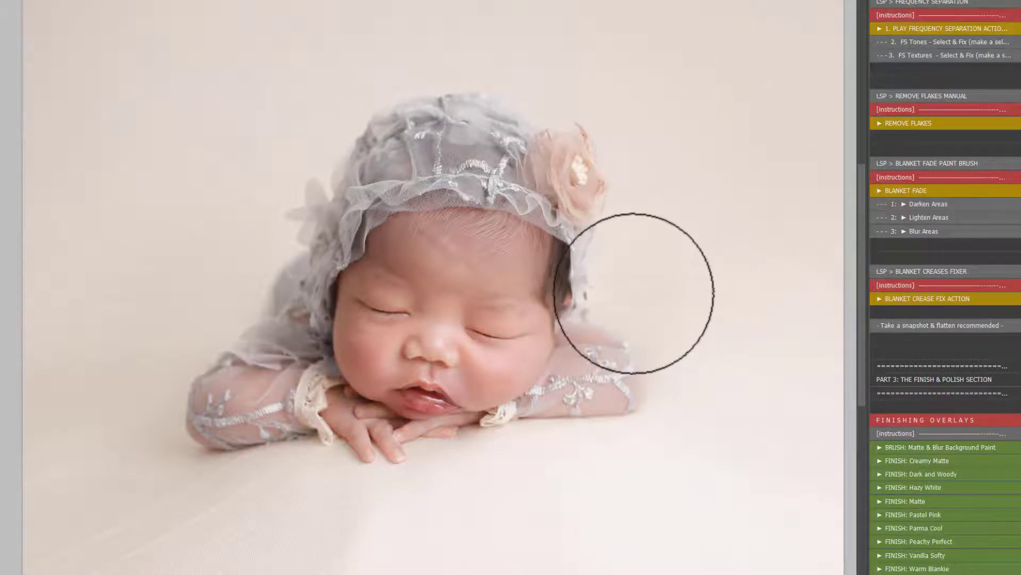
pyautogui.press('i')
pyautogui.keyDown('alt'); pyautogui.click(608, 290); pyautogui.keyUp('alt')
pyautogui.moveTo(621, 283)
pyautogui.mouseDown()
pyautogui.moveTo(641, 304)
pyautogui.moveTo(652, 234)
pyautogui.moveTo(638, 298)
pyautogui.mouseUp()
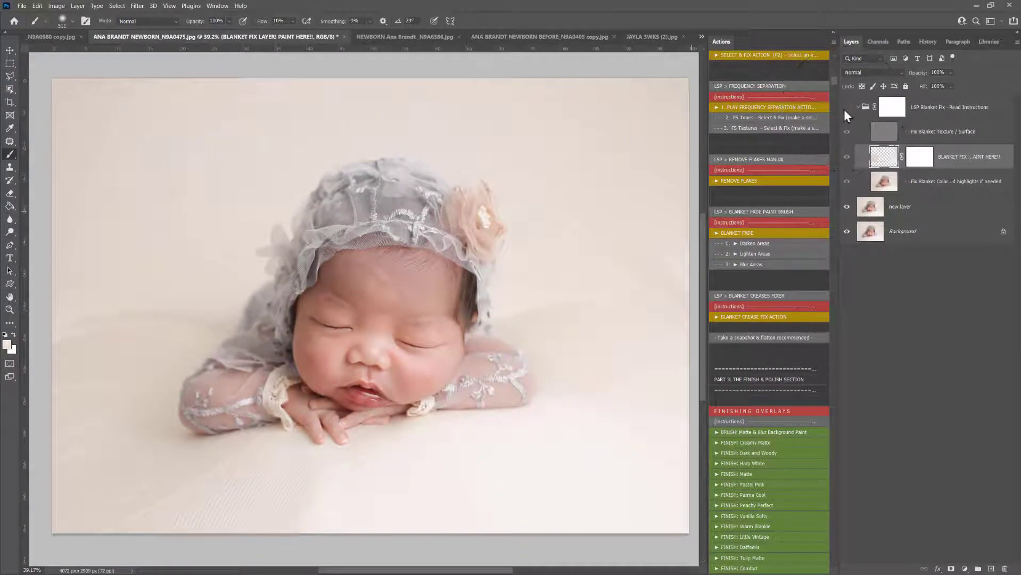
# Remove the blanket paint from the baby by painting black on the BLANKET FIX layer mask with a harder 161 px brush
pyautogui.click(848, 108)
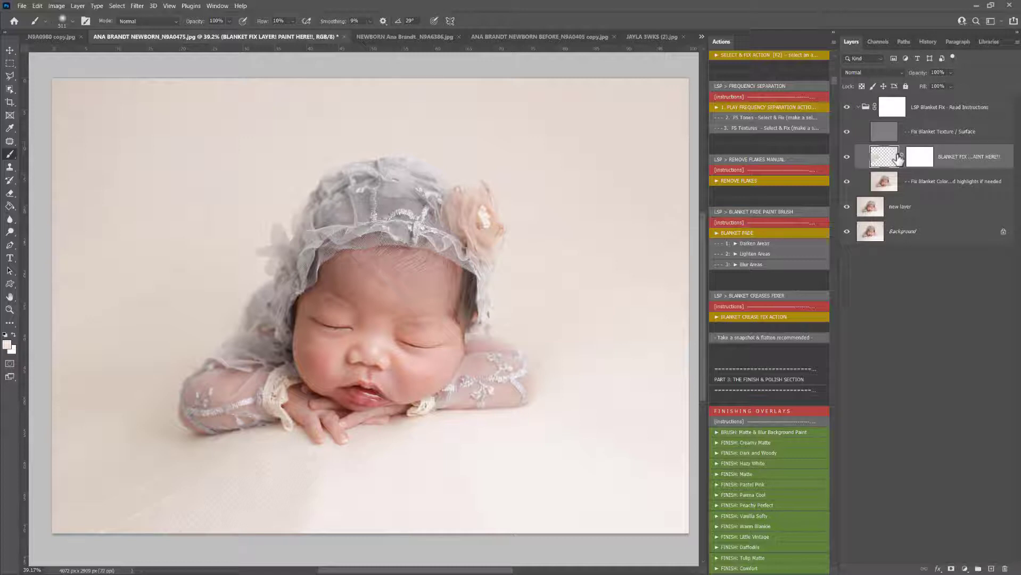
pyautogui.click(917, 163)
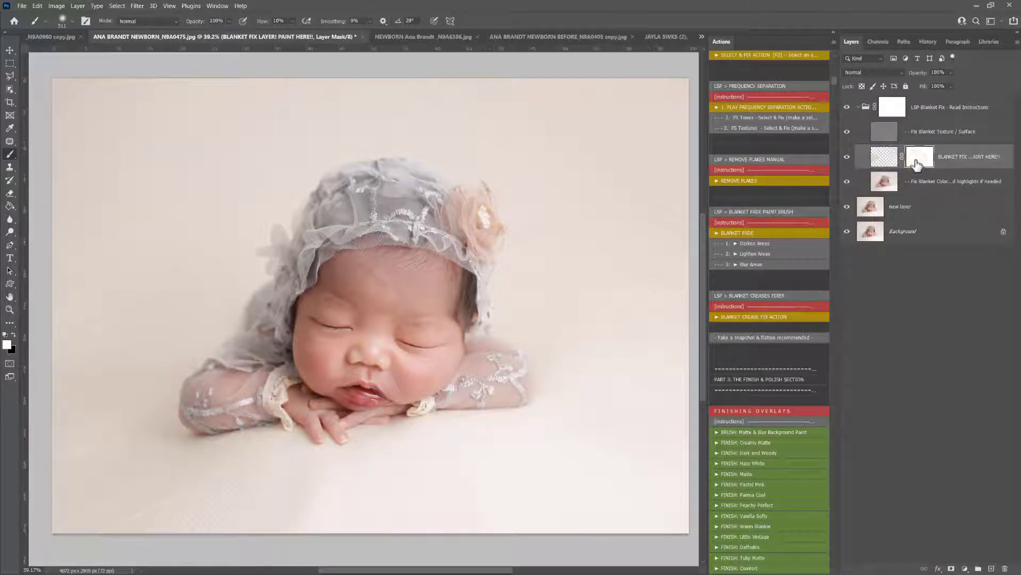
pyautogui.click(15, 334)
pyautogui.rightClick(504, 327)
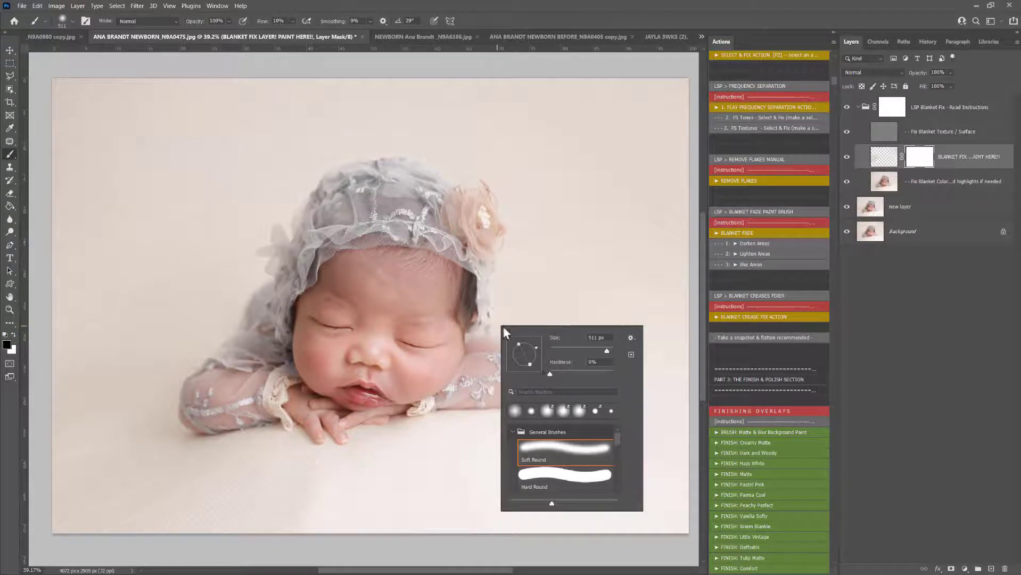
pyautogui.click(591, 350)
pyautogui.click(599, 370)
pyautogui.click(474, 279)
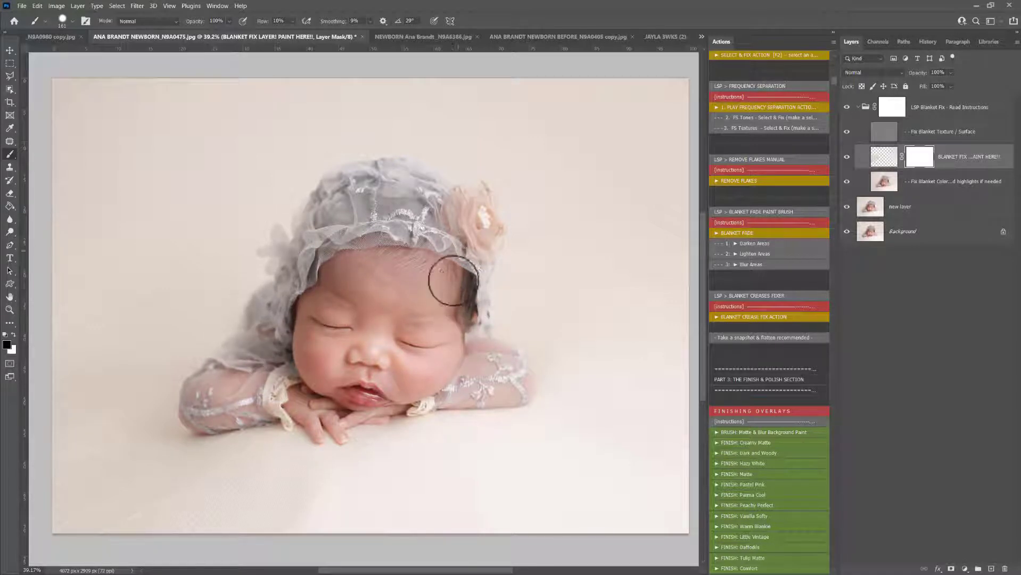
pyautogui.click(426, 311)
pyautogui.scroll(-3, 426, 311)
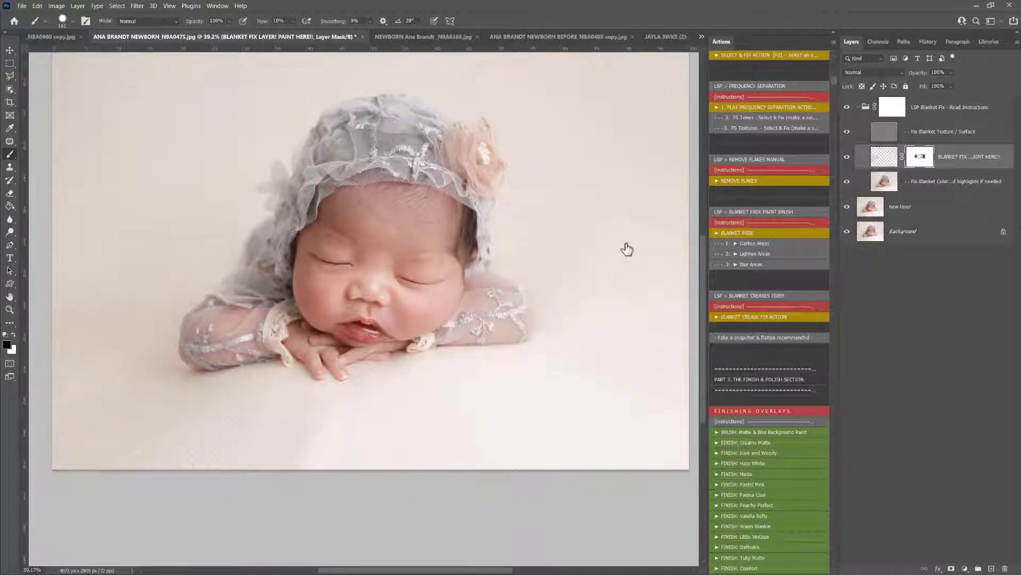
# Paint sampled blanket colours on the BLANKET FIX layer over the diagonal crease below the baby's left-side sleeve
pyautogui.click(887, 159)
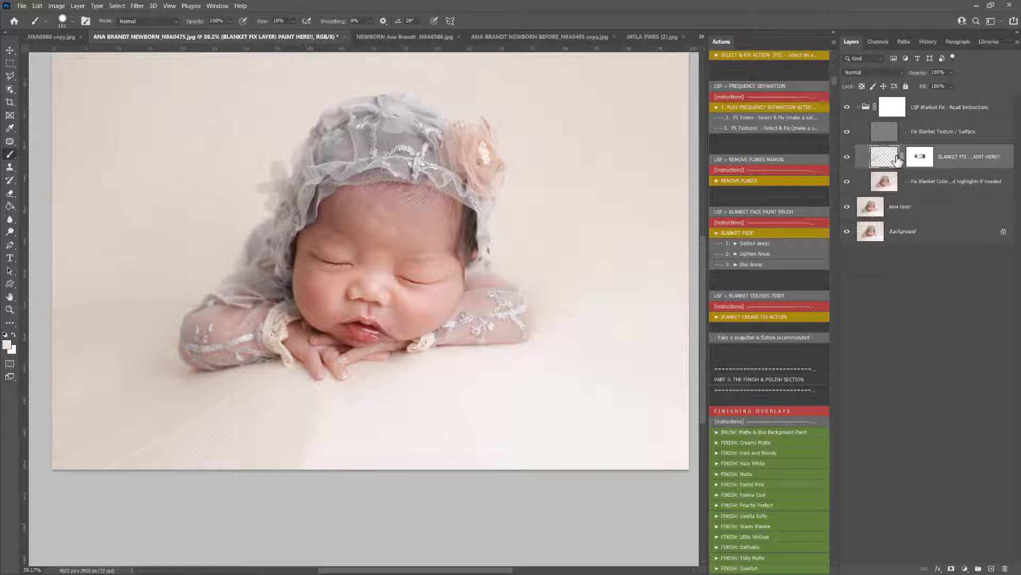
pyautogui.press('z')
pyautogui.scroll(5, 185, 418)
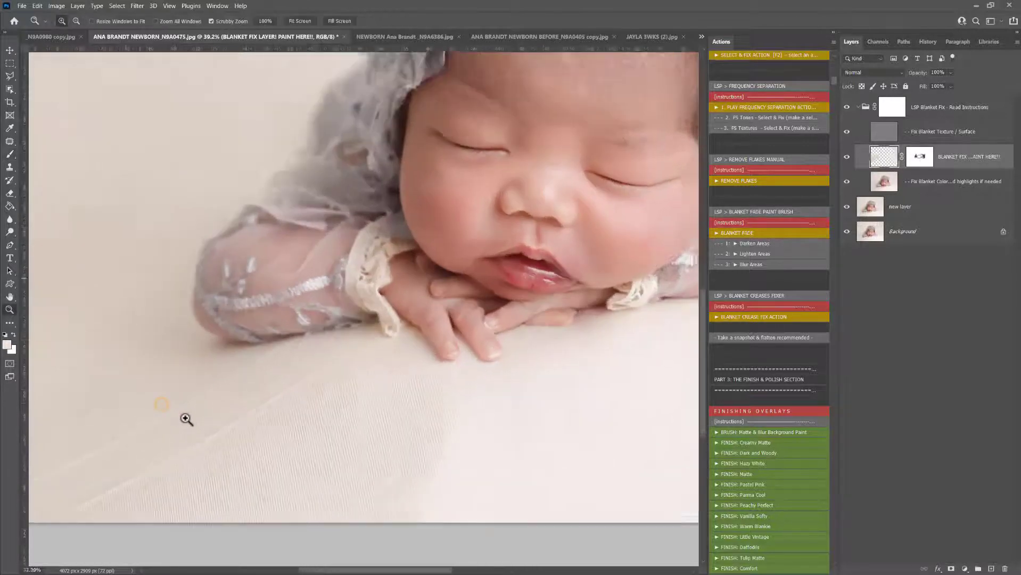
pyautogui.scroll(5, 356, 394)
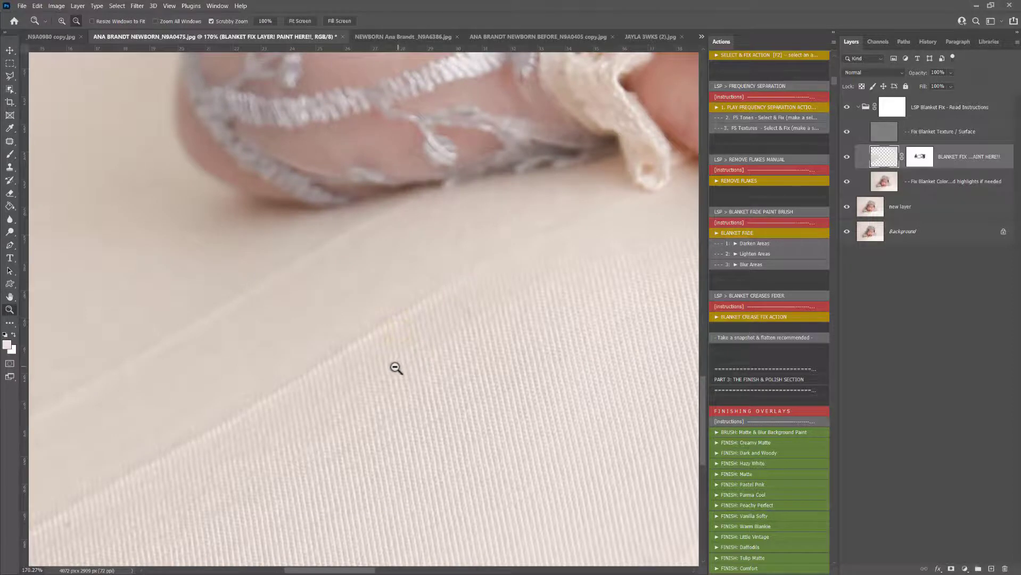
pyautogui.scroll(-6, 396, 368)
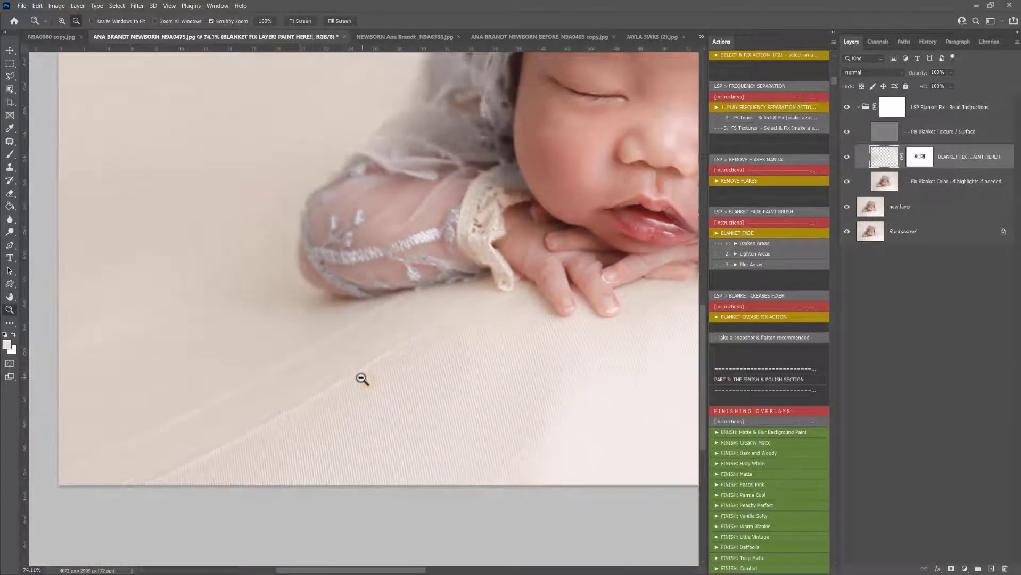
pyautogui.press('b')
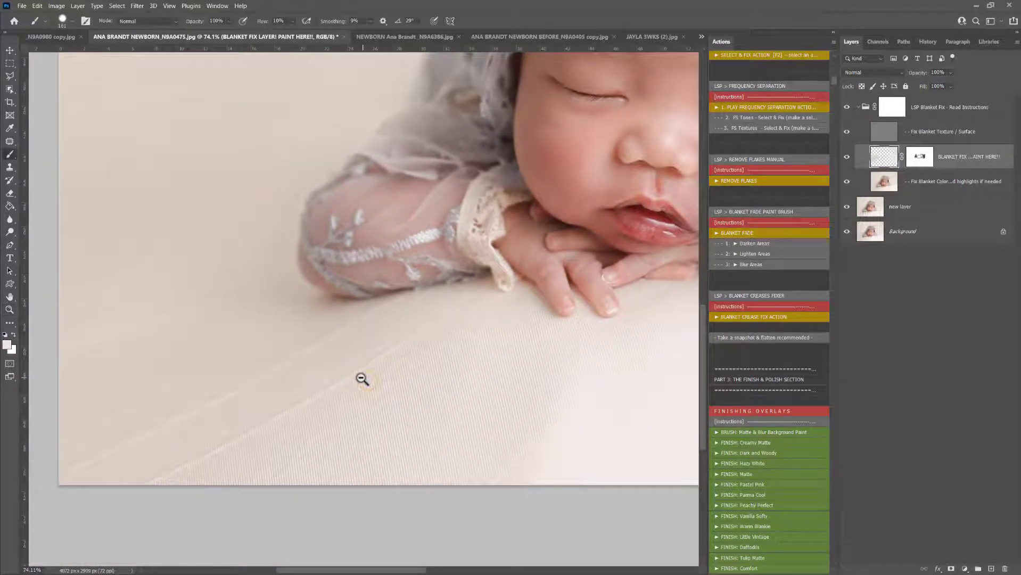
pyautogui.keyDown('alt'); pyautogui.click(412, 325); pyautogui.keyUp('alt')
pyautogui.moveTo(426, 327)
pyautogui.mouseDown()
pyautogui.moveTo(410, 345)
pyautogui.moveTo(452, 326)
pyautogui.moveTo(365, 378)
pyautogui.moveTo(429, 340)
pyautogui.moveTo(366, 397)
pyautogui.moveTo(457, 331)
pyautogui.moveTo(396, 347)
pyautogui.moveTo(299, 407)
pyautogui.moveTo(417, 371)
pyautogui.moveTo(276, 440)
pyautogui.moveTo(267, 421)
pyautogui.moveTo(325, 389)
pyautogui.moveTo(207, 432)
pyautogui.moveTo(158, 473)
pyautogui.moveTo(388, 361)
pyautogui.moveTo(464, 301)
pyautogui.moveTo(154, 480)
pyautogui.moveTo(338, 373)
pyautogui.moveTo(423, 343)
pyautogui.moveTo(435, 335)
pyautogui.moveTo(425, 315)
pyautogui.mouseUp()
pyautogui.keyDown('alt'); pyautogui.click(326, 310); pyautogui.keyUp('alt')
pyautogui.moveTo(320, 320)
pyautogui.mouseDown()
pyautogui.moveTo(365, 328)
pyautogui.moveTo(385, 318)
pyautogui.moveTo(376, 322)
pyautogui.moveTo(400, 337)
pyautogui.mouseUp()
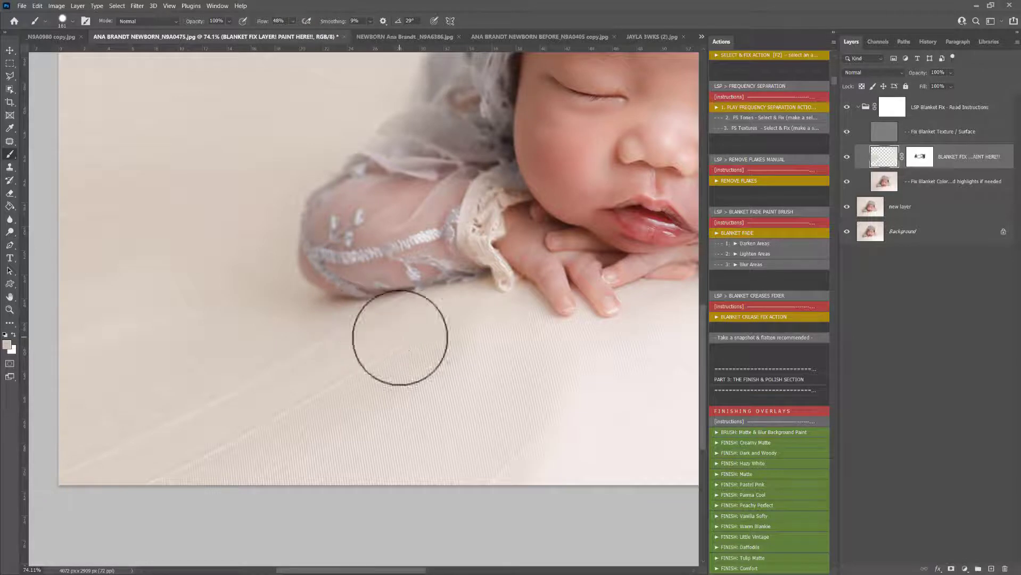
# Set the brush to 0% hardness and 15% flow and paint a sampled blanket colour along the diagonal crease below the left-side sleeve
pyautogui.rightClick(400, 338)
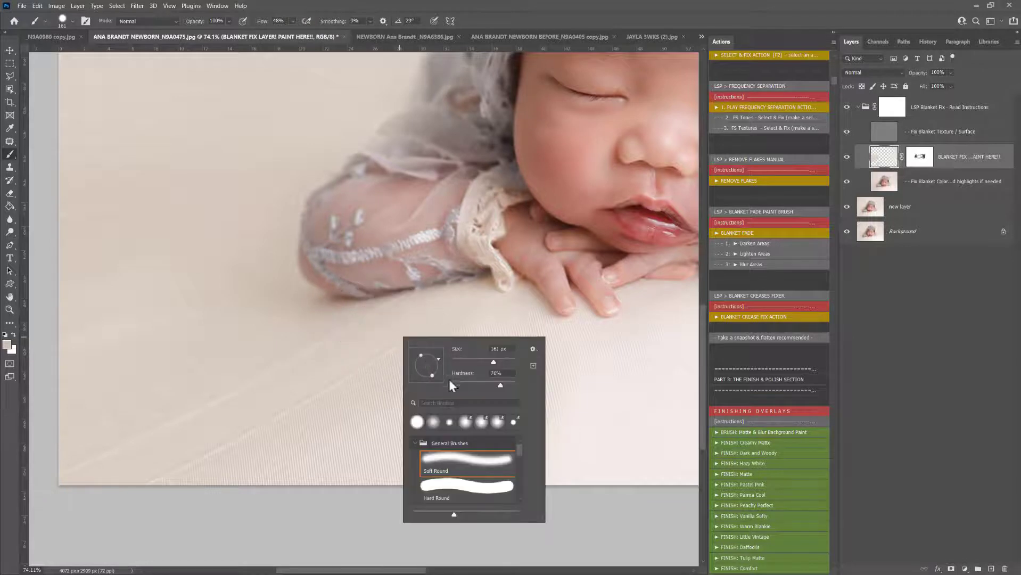
pyautogui.click(293, 22)
pyautogui.click(285, 32)
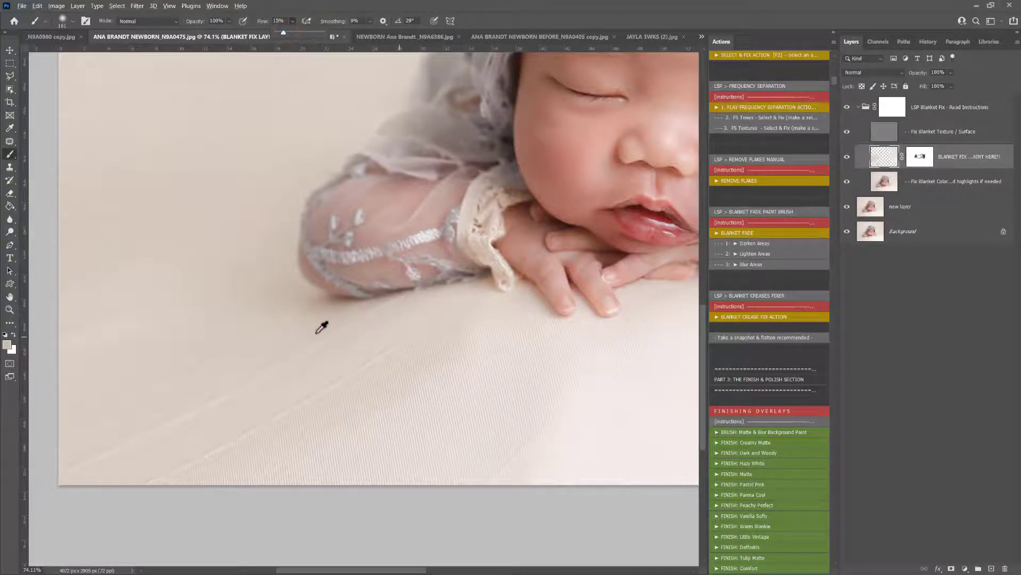
pyautogui.click(316, 333)
pyautogui.moveTo(368, 309)
pyautogui.mouseDown()
pyautogui.moveTo(240, 378)
pyautogui.moveTo(188, 417)
pyautogui.moveTo(301, 363)
pyautogui.moveTo(44, 475)
pyautogui.moveTo(168, 434)
pyautogui.moveTo(177, 396)
pyautogui.moveTo(264, 410)
pyautogui.moveTo(173, 386)
pyautogui.moveTo(211, 405)
pyautogui.moveTo(138, 434)
pyautogui.moveTo(204, 398)
pyautogui.moveTo(69, 463)
pyautogui.moveTo(120, 458)
pyautogui.moveTo(234, 393)
pyautogui.mouseUp()
# Enlarge the soft brush to 275 px and blend resampled tones over the blanket below and left of the sleeve
pyautogui.rightClick(178, 420)
pyautogui.keyDown('alt'); pyautogui.click(179, 382); pyautogui.keyUp('alt')
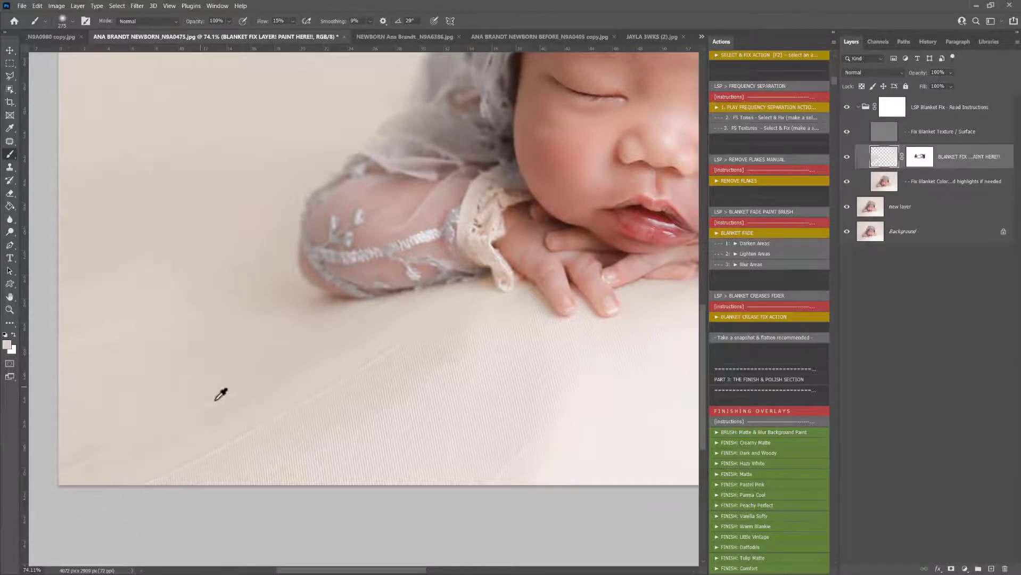
pyautogui.click(239, 369)
pyautogui.click(208, 405)
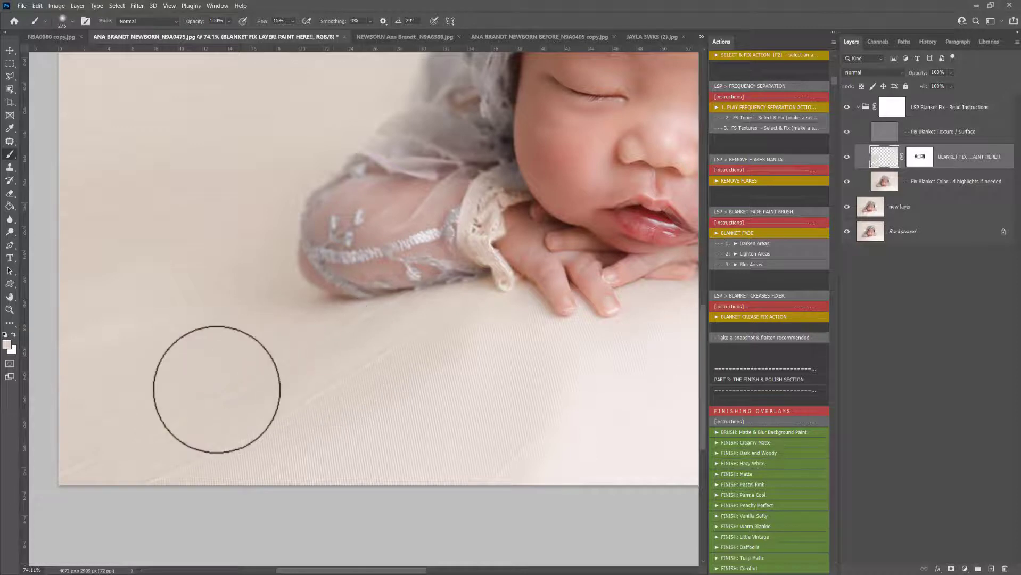
pyautogui.keyDown('alt'); pyautogui.click(214, 425); pyautogui.keyUp('alt')
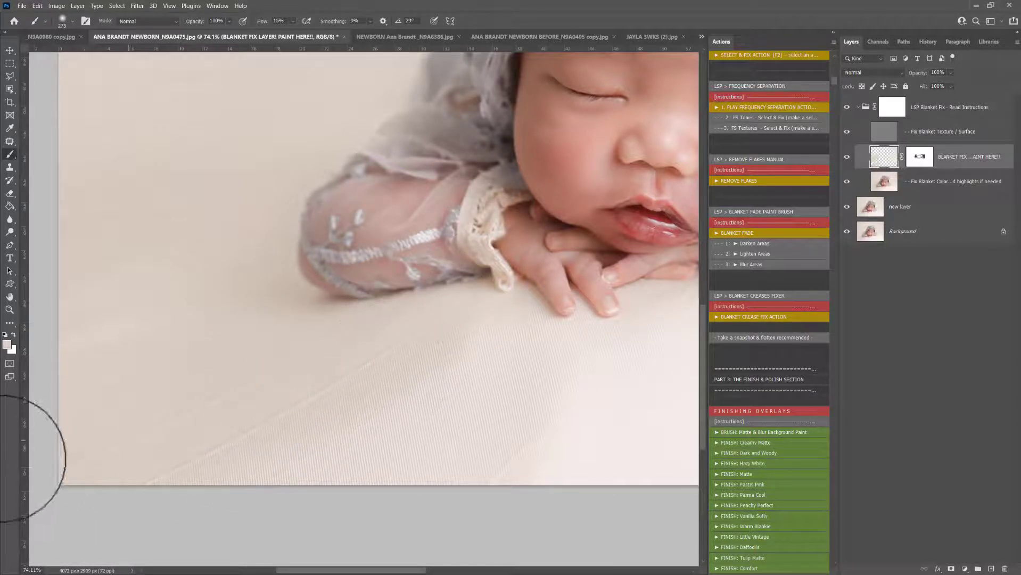
pyautogui.click(181, 362)
pyautogui.click(218, 322)
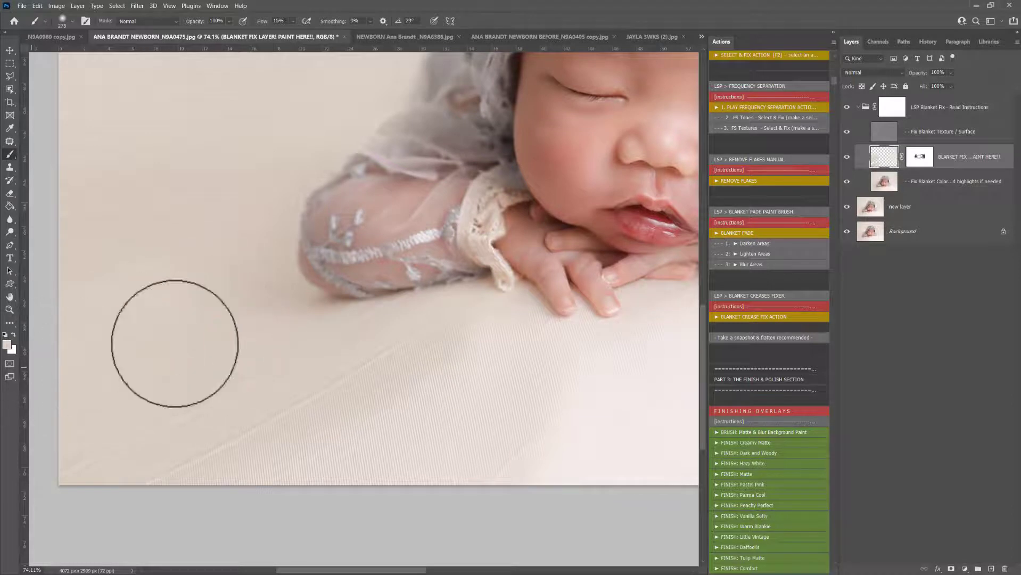
# Blend sampled light blanket tones over the uneven shading between the baby's hands and the photo's lower edge
pyautogui.press('space')
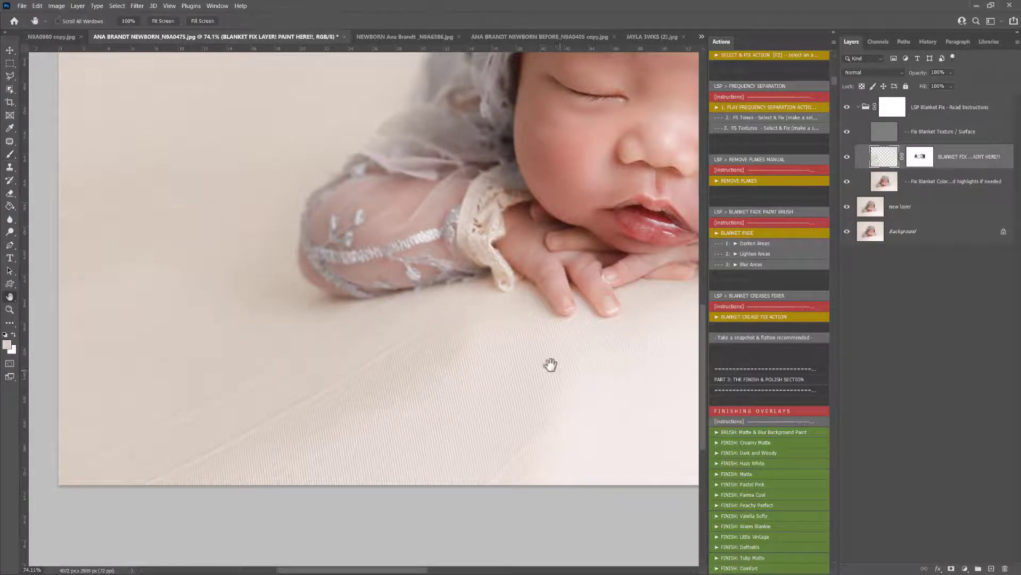
pyautogui.moveTo(549, 364); pyautogui.dragTo(484, 305)
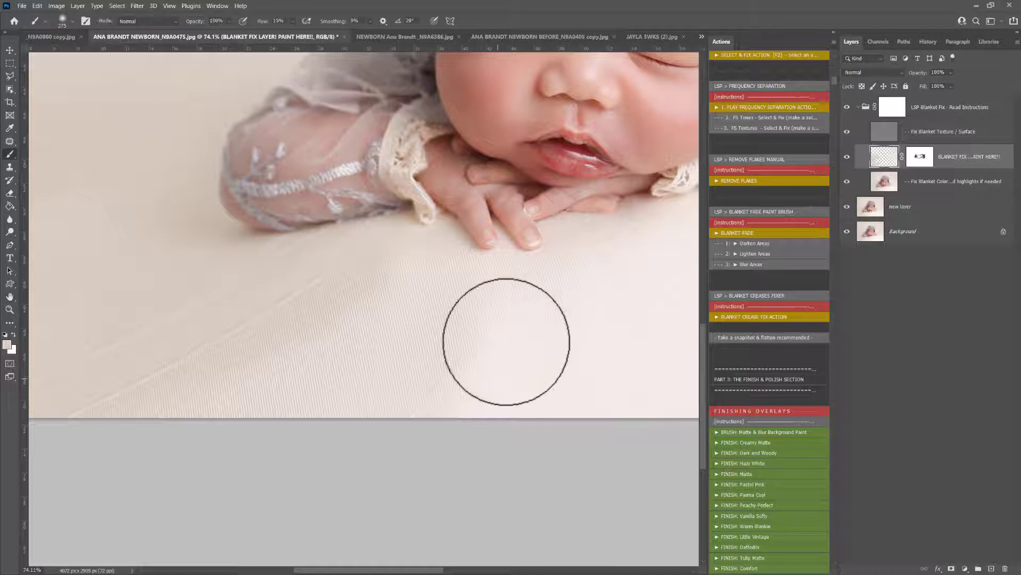
pyautogui.keyDown('alt'); pyautogui.click(511, 353); pyautogui.keyUp('alt')
pyautogui.moveTo(468, 352); pyautogui.dragTo(428, 406)
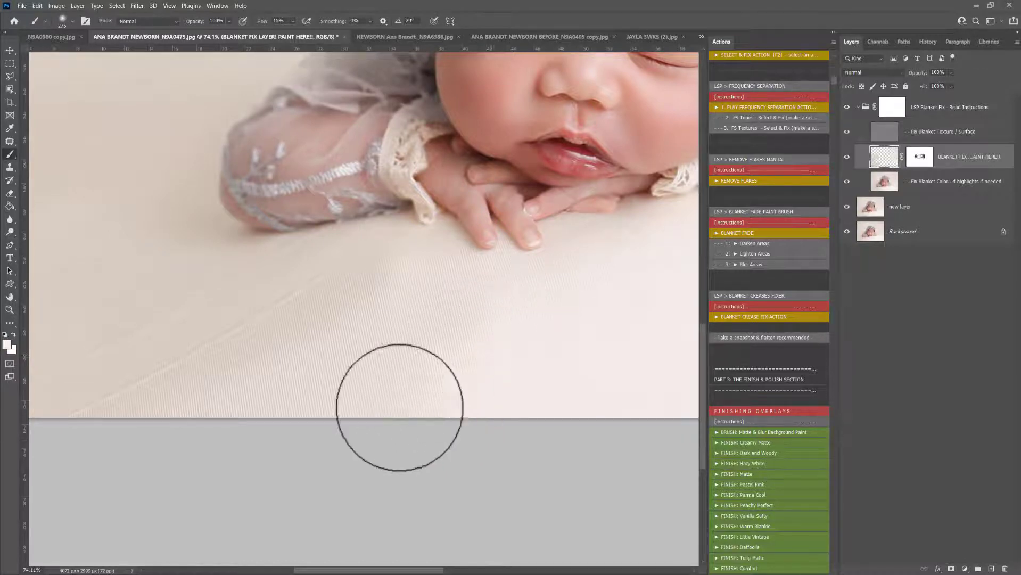
pyautogui.keyDown('alt'); pyautogui.click(461, 328); pyautogui.keyUp('alt')
pyautogui.moveTo(492, 323)
pyautogui.mouseDown()
pyautogui.moveTo(401, 426)
pyautogui.moveTo(520, 299)
pyautogui.moveTo(392, 423)
pyautogui.moveTo(516, 298)
pyautogui.moveTo(380, 408)
pyautogui.moveTo(486, 323)
pyautogui.moveTo(409, 421)
pyautogui.mouseUp()
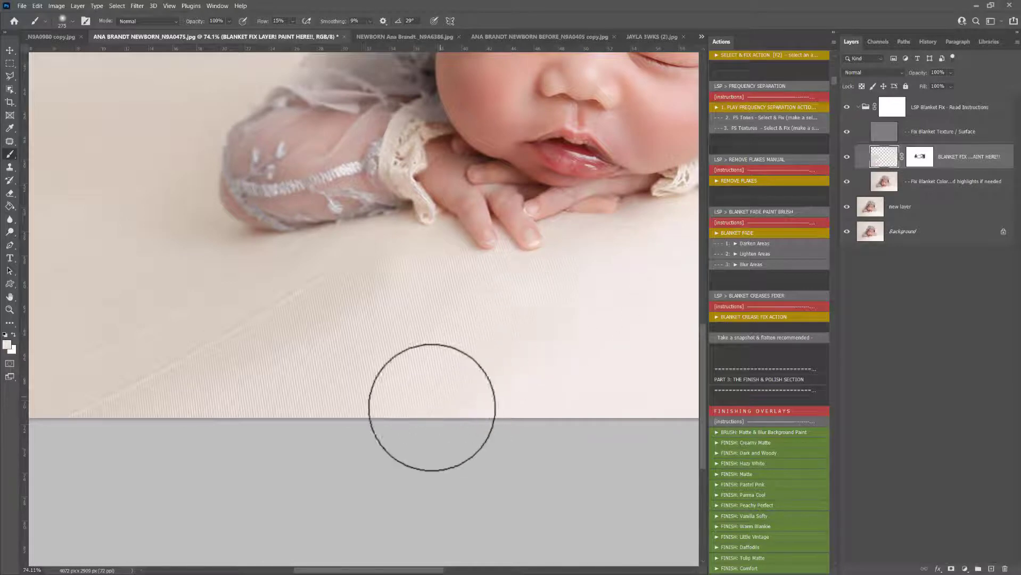
# Resample the tones beside the diagonal crease, paint over it, and continue along the lower blanket with a larger soft brush
pyautogui.keyDown('alt'); pyautogui.click(324, 310); pyautogui.keyUp('alt')
pyautogui.keyDown('alt'); pyautogui.click(359, 298); pyautogui.keyUp('alt')
pyautogui.moveTo(397, 297); pyautogui.dragTo(313, 357)
pyautogui.rightClick(394, 331)
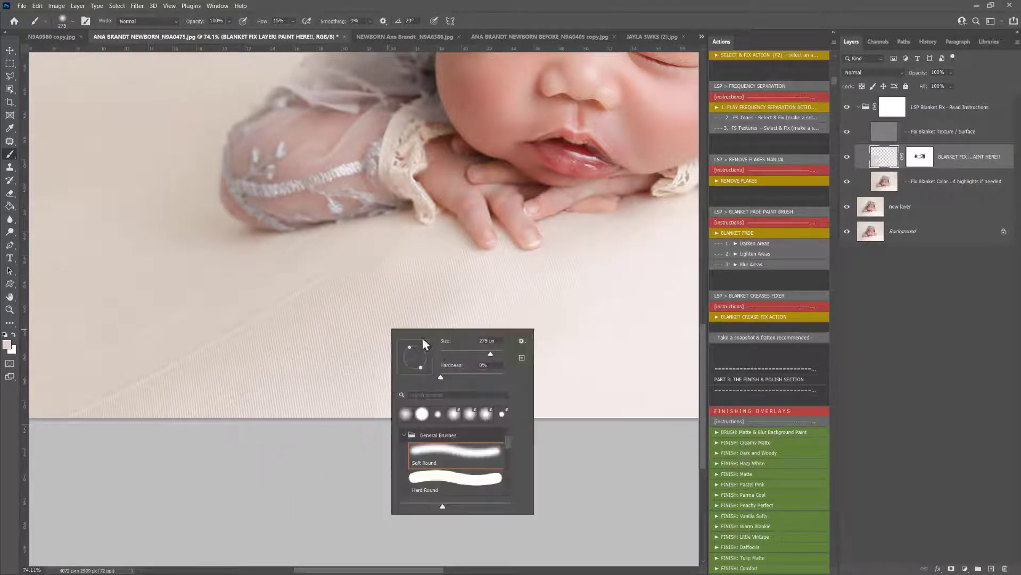
pyautogui.moveTo(490, 354); pyautogui.dragTo(494, 354)
pyautogui.moveTo(303, 414)
pyautogui.mouseDown()
pyautogui.moveTo(470, 278)
pyautogui.moveTo(582, 378)
pyautogui.mouseUp()
# Even out the blanket below the baby's right-side sleeve by painting a sampled tone with an 1811 px soft brush
pyautogui.press('z')
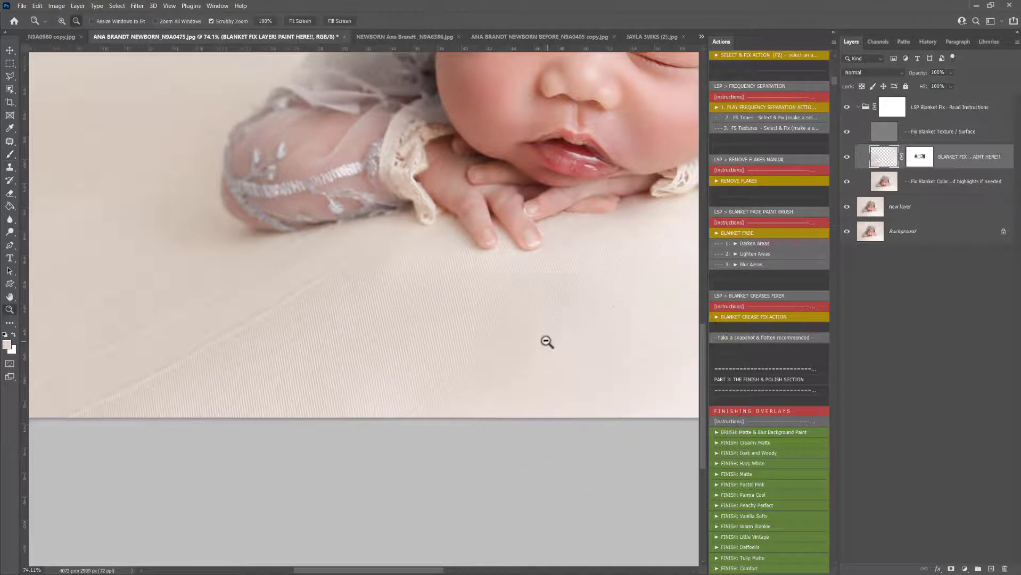
pyautogui.keyDown('alt'); pyautogui.click(556, 340); pyautogui.keyUp('alt')
pyautogui.keyDown('alt'); pyautogui.click(557, 340); pyautogui.keyUp('alt')
pyautogui.press('space')
pyautogui.moveTo(644, 305)
pyautogui.mouseDown()
pyautogui.moveTo(528, 317)
pyautogui.moveTo(368, 298)
pyautogui.mouseUp()
pyautogui.press('b')
pyautogui.rightClick(369, 300)
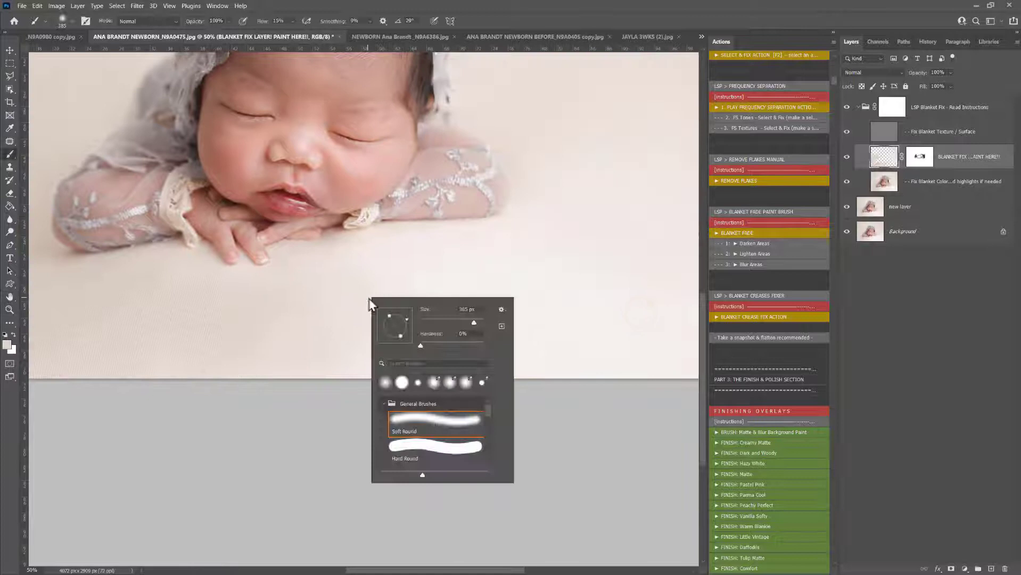
pyautogui.moveTo(475, 322); pyautogui.dragTo(480, 322)
pyautogui.keyDown('alt'); pyautogui.click(282, 340); pyautogui.keyUp('alt')
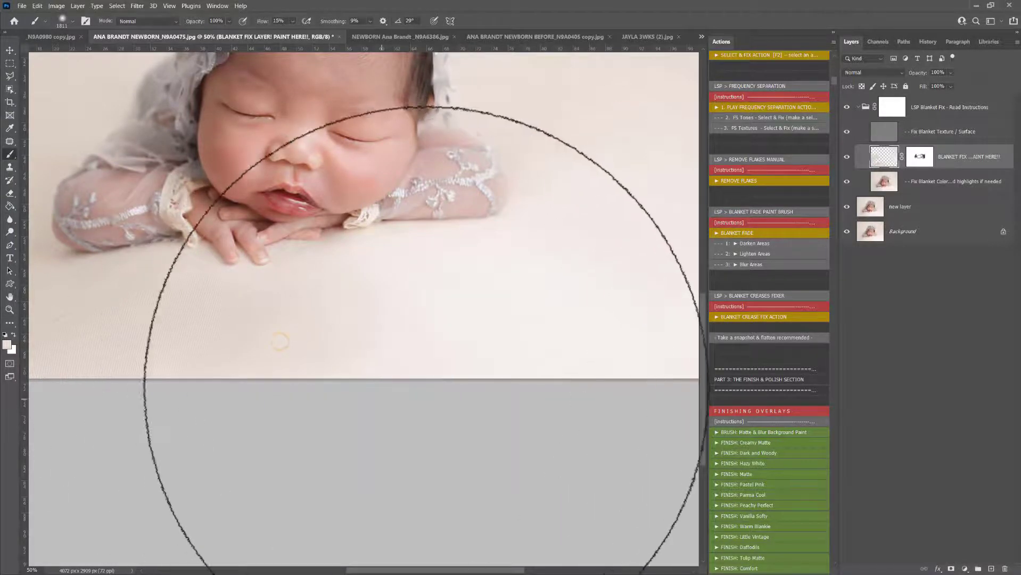
pyautogui.moveTo(383, 399); pyautogui.dragTo(432, 385)
# View the whole photo and toggle the LSP Blanket Fix group's visibility to compare the blanket before and after
pyautogui.press('z')
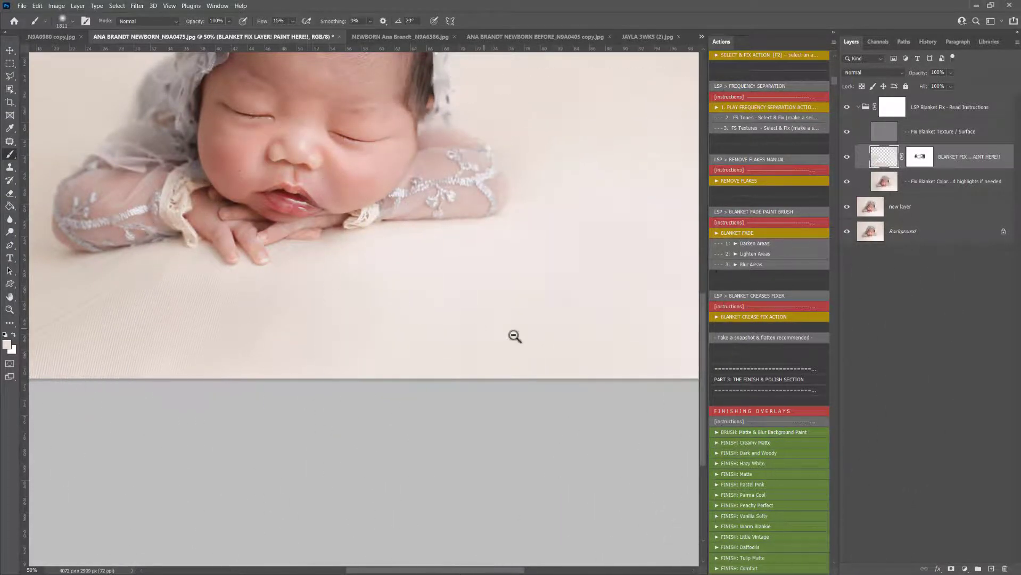
pyautogui.keyDown('alt'); pyautogui.click(480, 333); pyautogui.keyUp('alt')
pyautogui.keyDown('alt'); pyautogui.click(480, 333); pyautogui.keyUp('alt')
pyautogui.press('b')
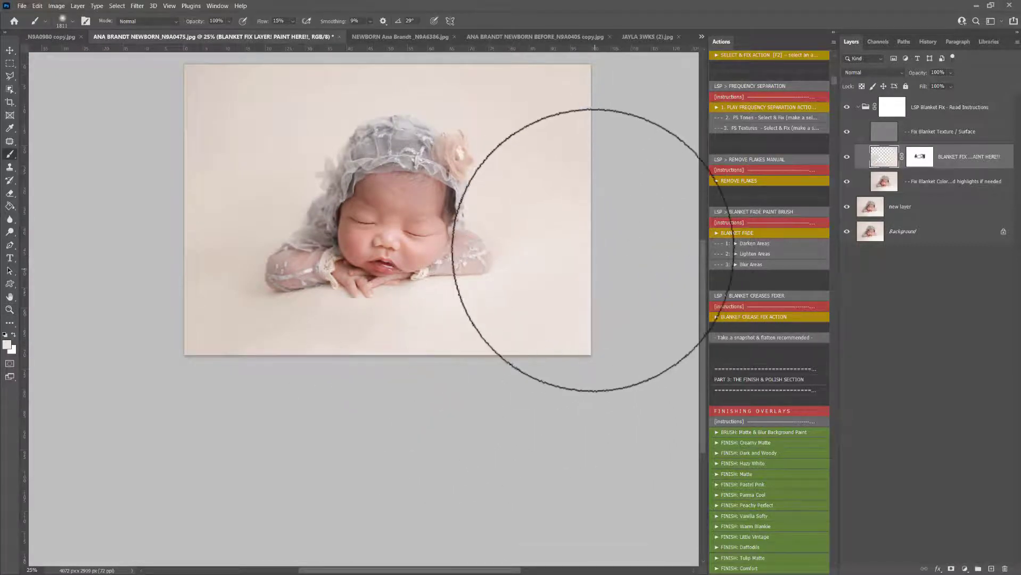
pyautogui.click(846, 108)
pyautogui.click(847, 110)
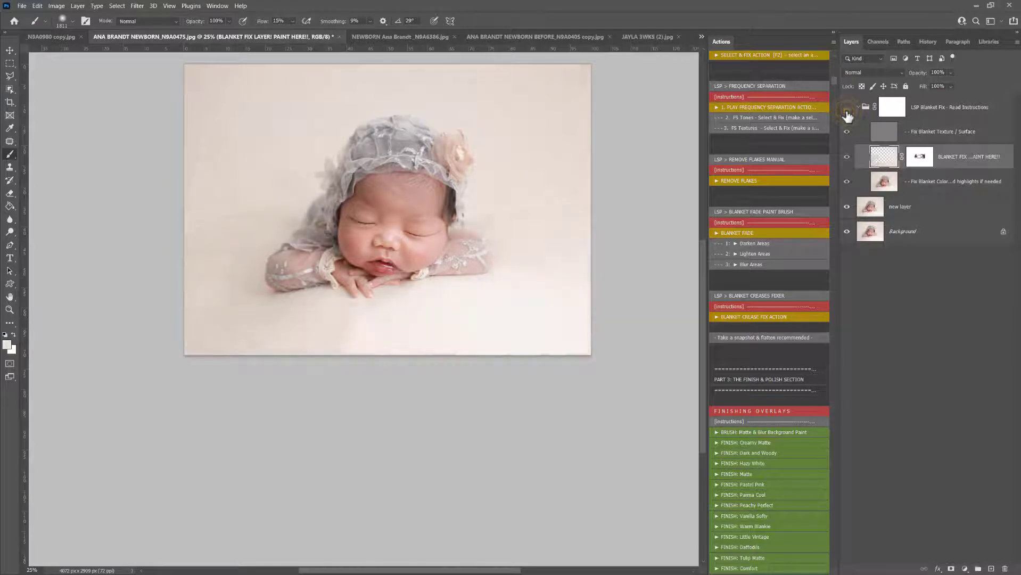
pyautogui.click(848, 109)
# Paint black on the BLANKET FIX layer mask with a 291 px brush to clear blanket paint from the baby
pyautogui.click(909, 157)
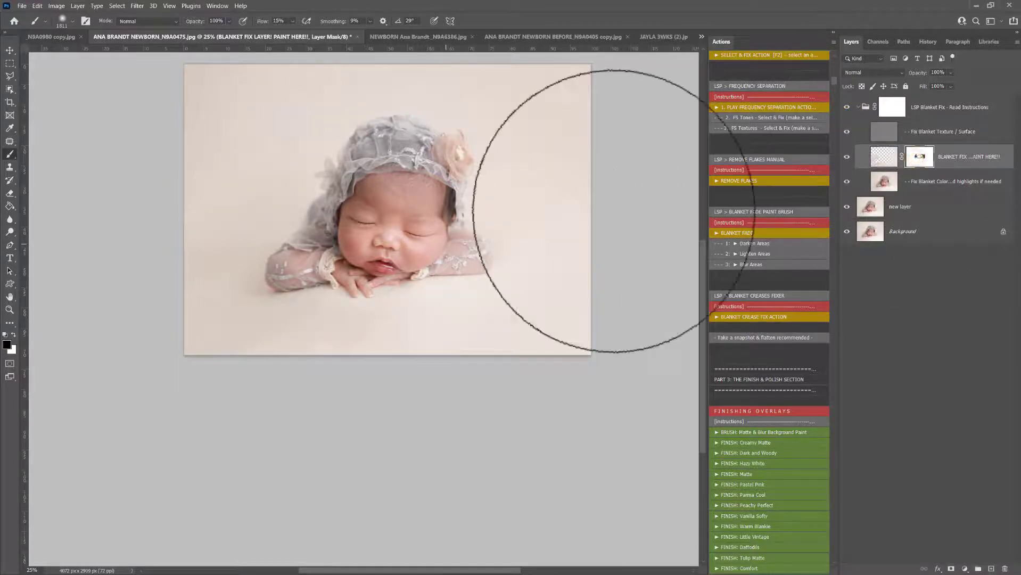
pyautogui.rightClick(450, 248)
pyautogui.click(331, 210)
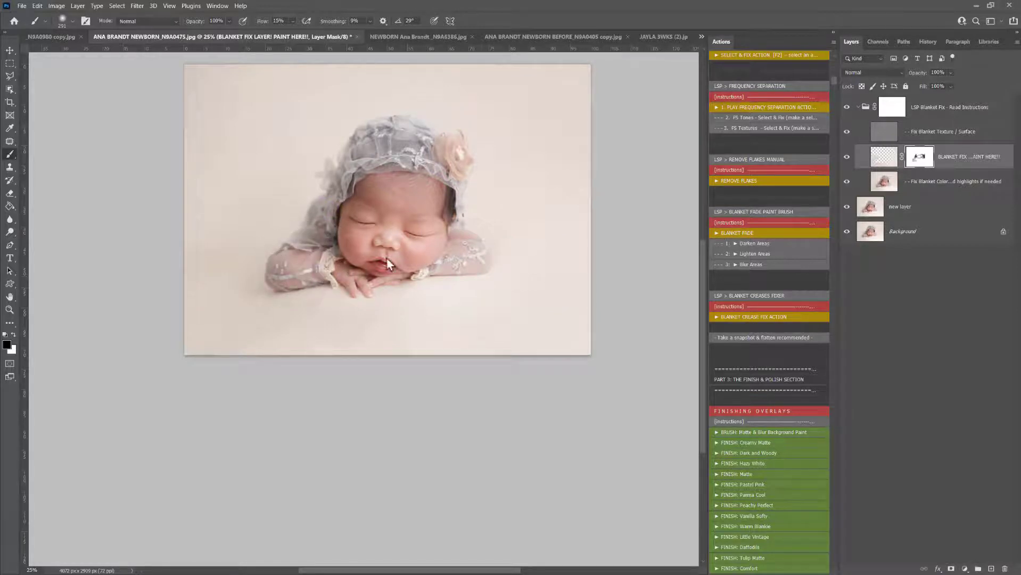
# Toggle the LSP Blanket Fix group's visibility to check the masked result against the original
pyautogui.click(847, 109)
pyautogui.click(847, 109)
pyautogui.click(848, 110)
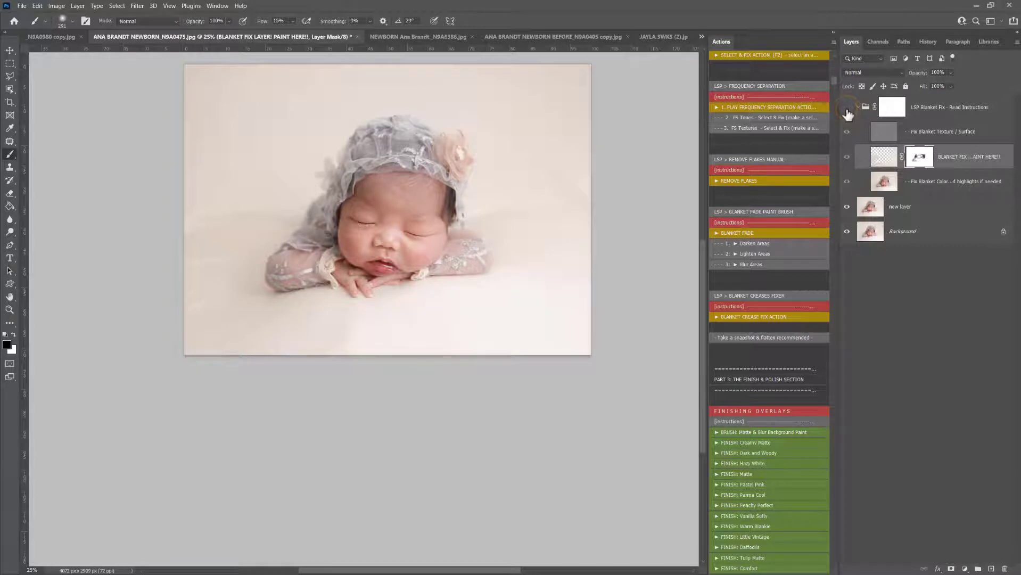
pyautogui.click(847, 109)
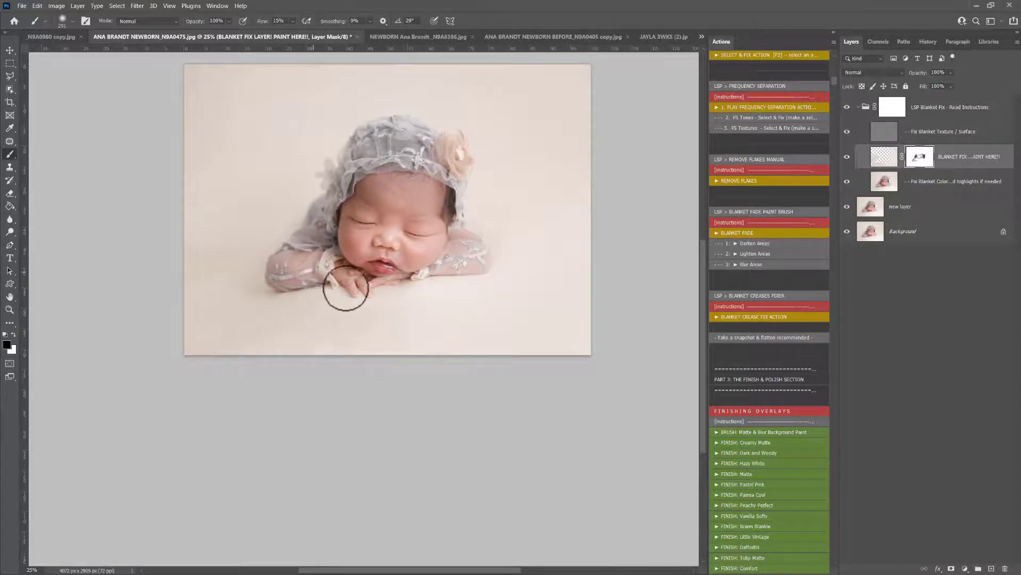
# Clone clean blanket texture over the diagonal crease on the Fix Blanket Texture / Surface layer using a 72 px Clone Stamp at 20% hardness
pyautogui.press('z')
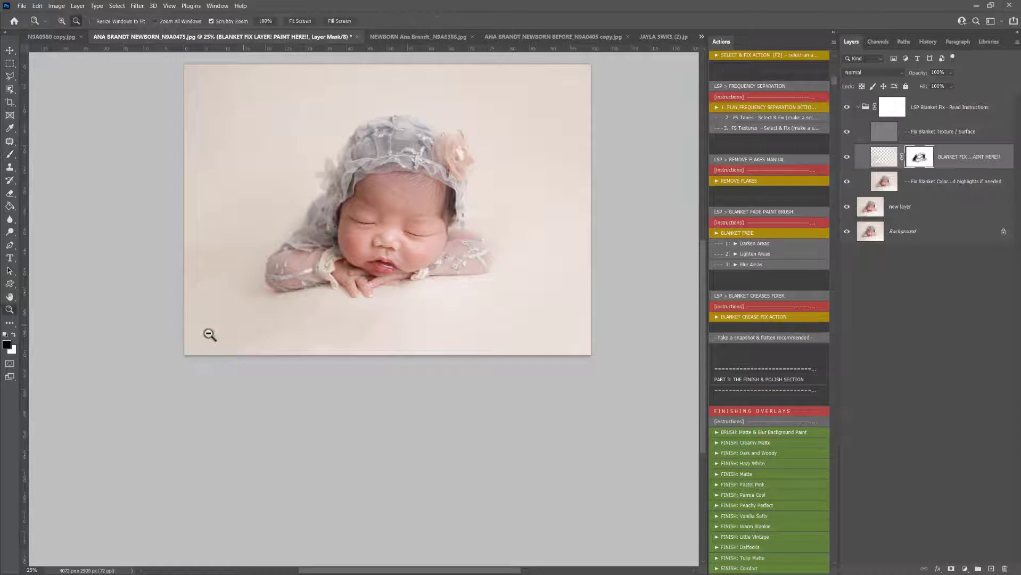
pyautogui.scroll(2, 208, 336)
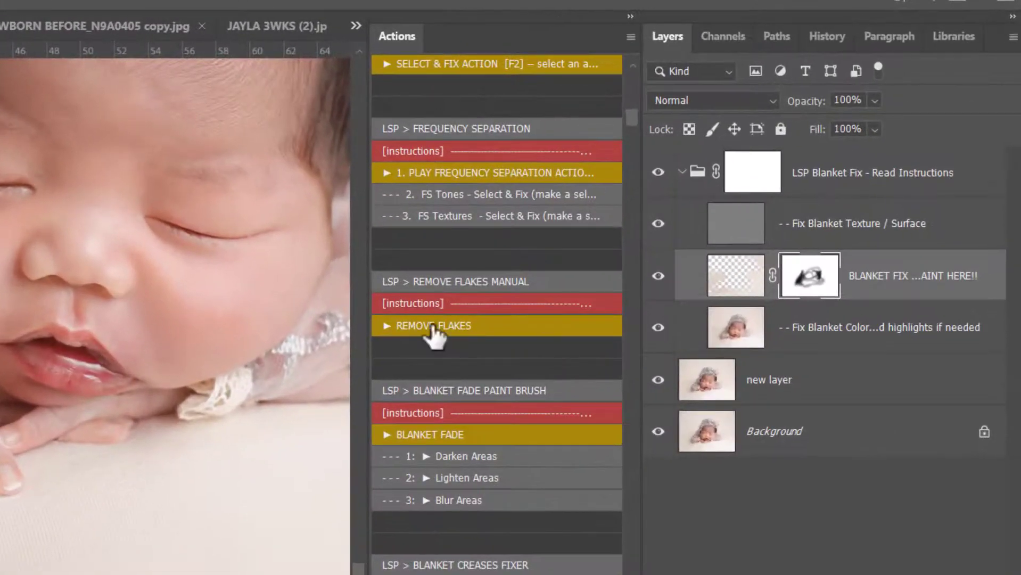
pyautogui.click(748, 241)
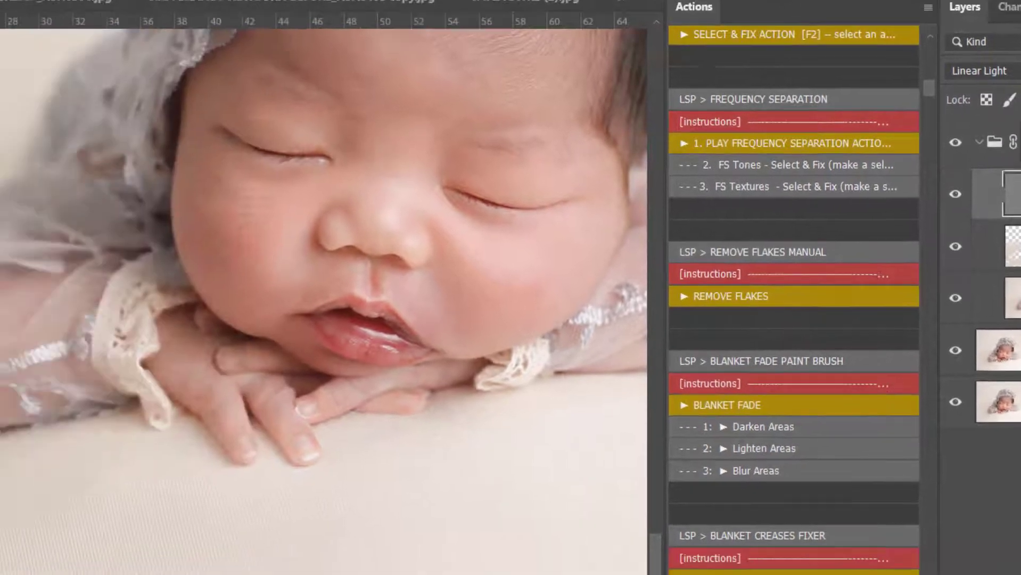
pyautogui.click(19, 136)
pyautogui.click(74, 172)
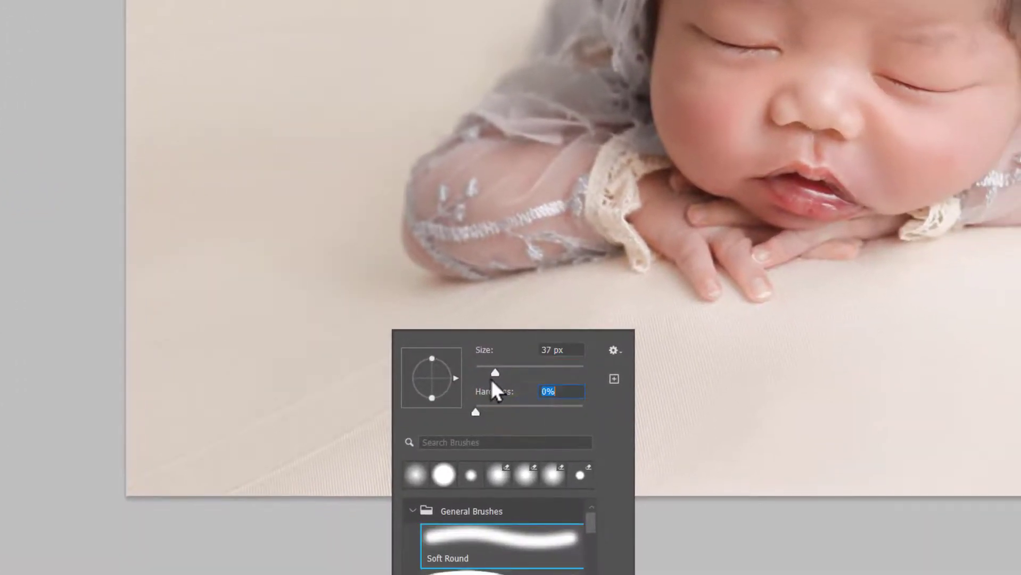
pyautogui.moveTo(494, 374); pyautogui.dragTo(498, 377)
pyautogui.moveTo(476, 410); pyautogui.dragTo(496, 413)
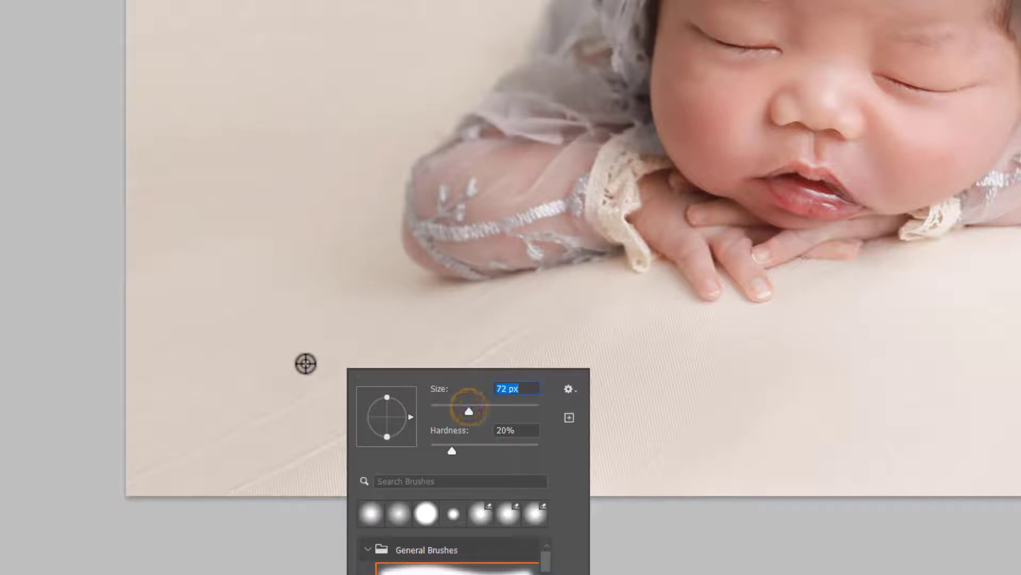
pyautogui.click(305, 364)
pyautogui.moveTo(346, 383); pyautogui.dragTo(313, 386)
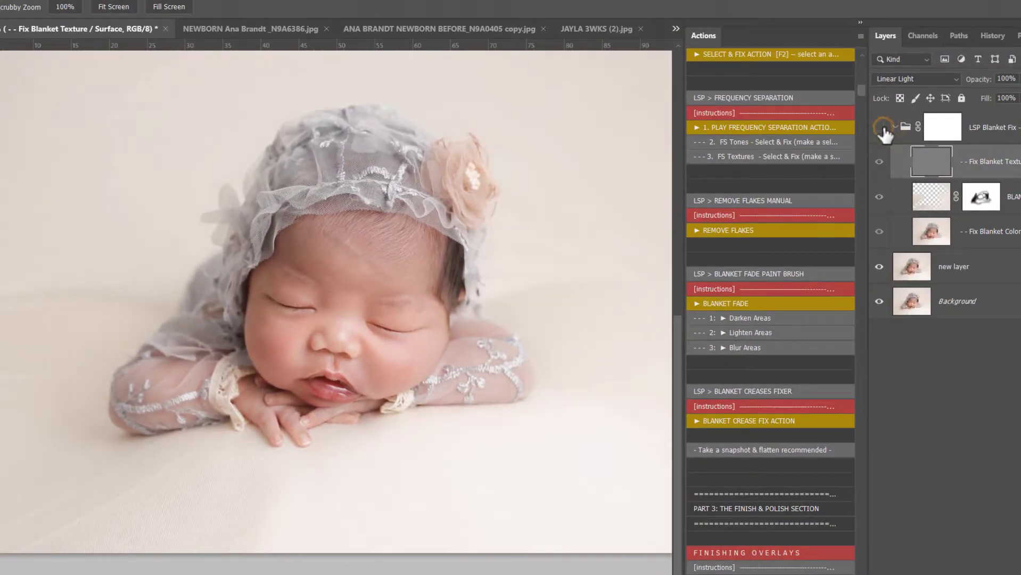
# Examine the BLANKET FIX and texture layers' combined effect by toggling the LSP Blanket Fix group on and off
pyautogui.click(882, 129)
pyautogui.click(925, 212)
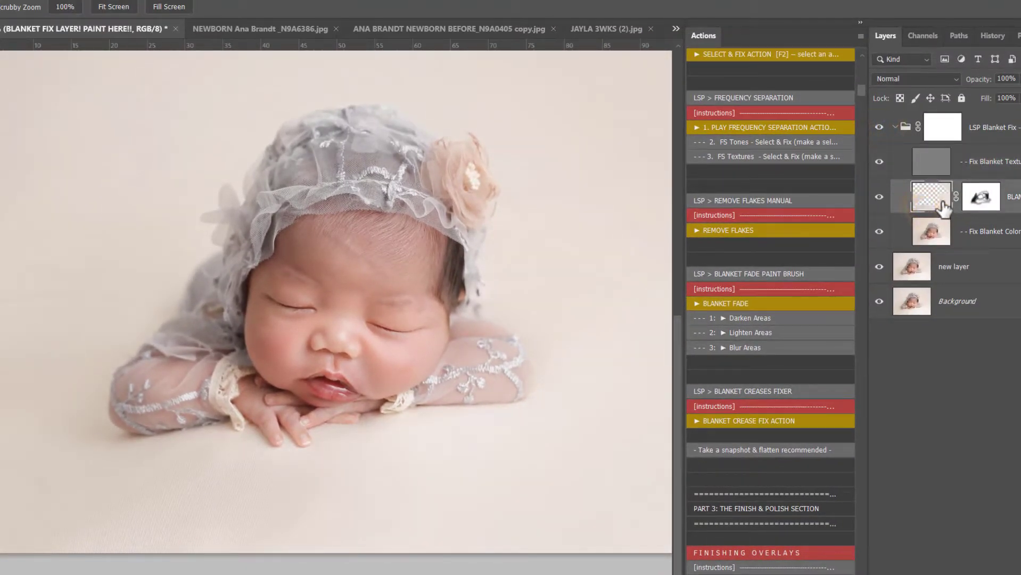
pyautogui.click(937, 169)
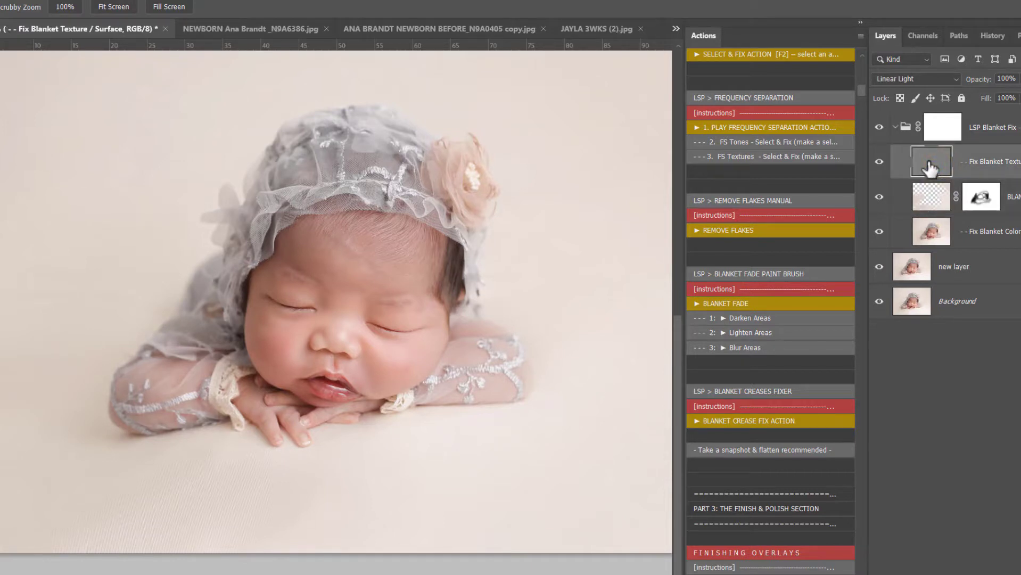
pyautogui.click(879, 129)
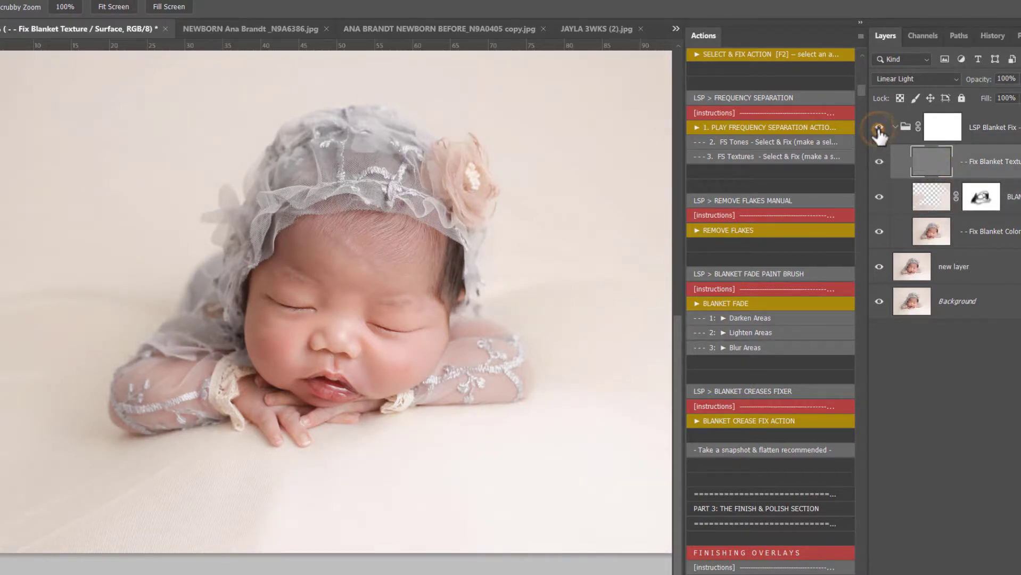
pyautogui.click(879, 128)
pyautogui.click(879, 127)
pyautogui.click(880, 127)
pyautogui.click(879, 128)
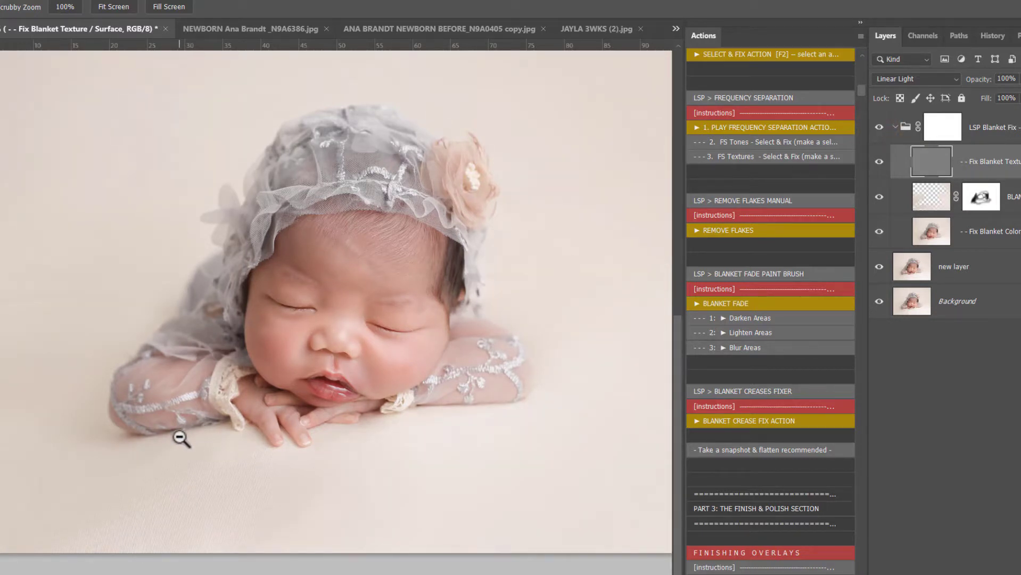
# Paint black on the LSP Blanket Fix group's layer mask over the baby's hands and sleeves to restore their original detail
pyautogui.scroll(3, 181, 438)
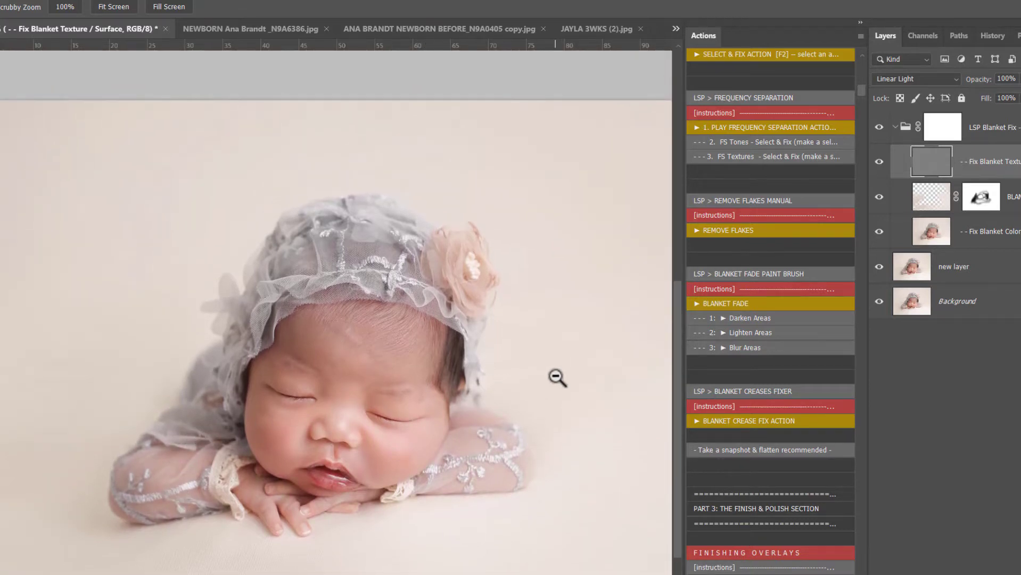
pyautogui.scroll(1, 837, 116)
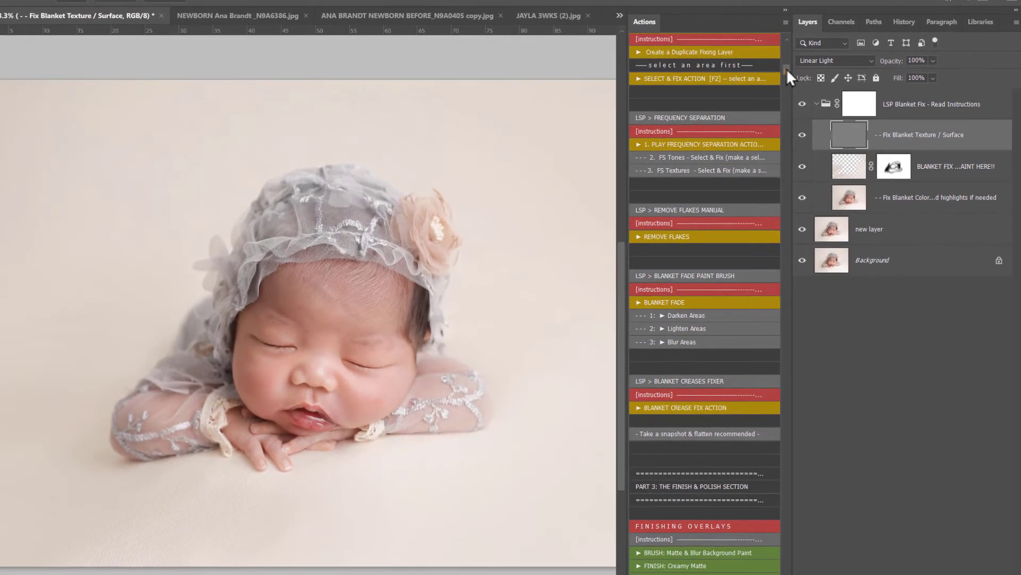
pyautogui.moveTo(786, 69); pyautogui.dragTo(795, 39)
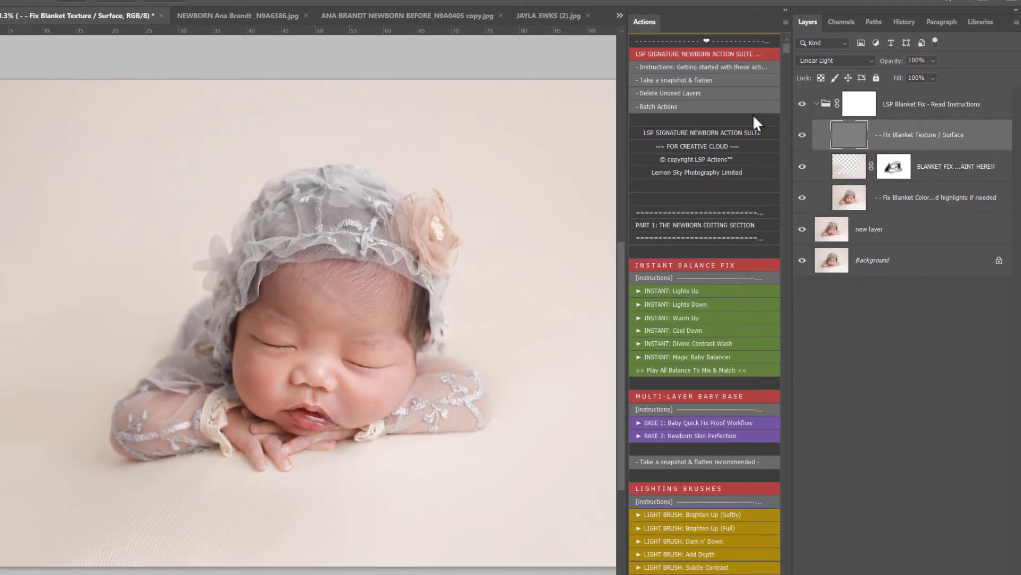
pyautogui.click(858, 104)
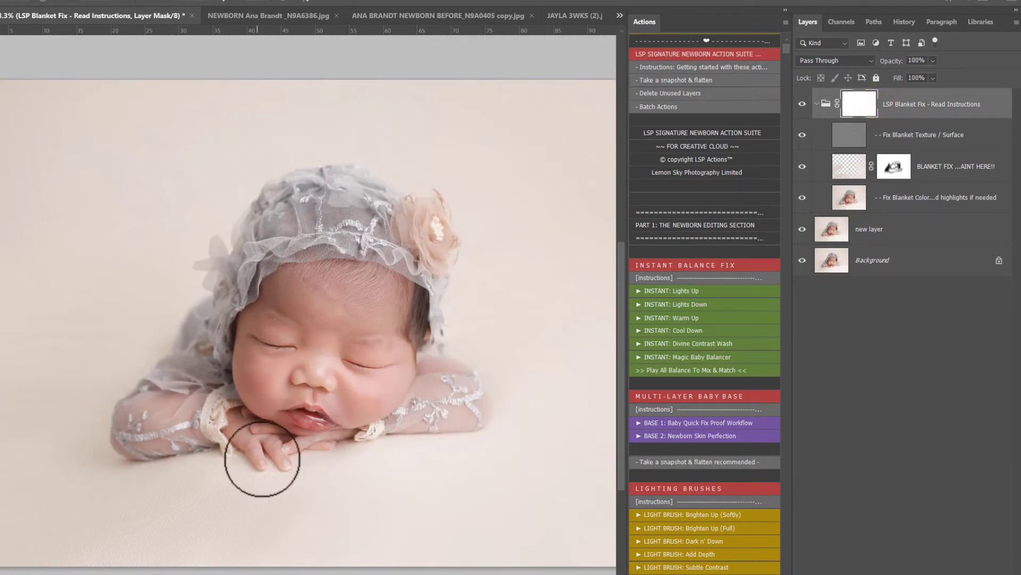
pyautogui.moveTo(262, 459)
pyautogui.mouseDown()
pyautogui.moveTo(258, 443)
pyautogui.moveTo(369, 412)
pyautogui.mouseUp()
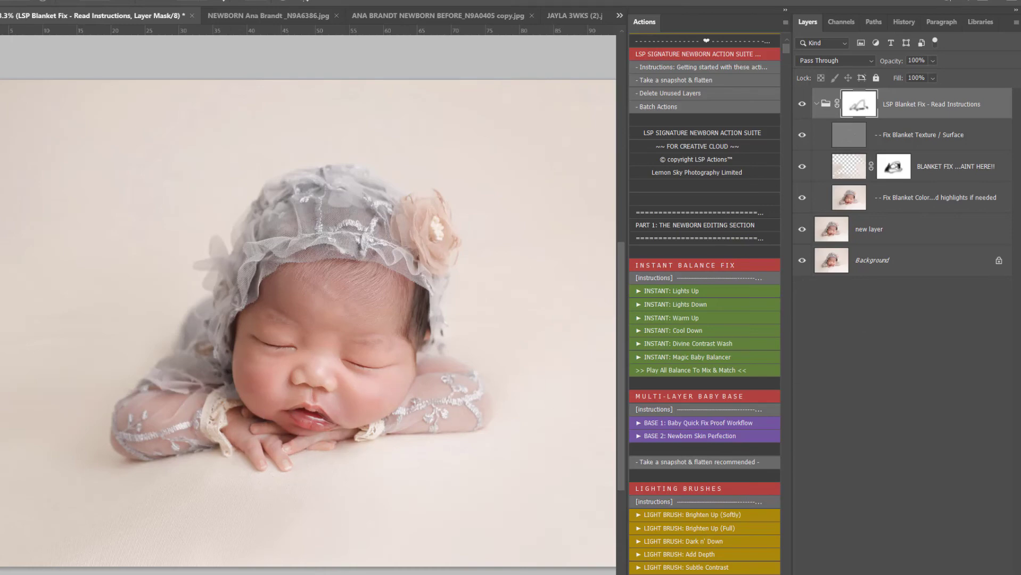